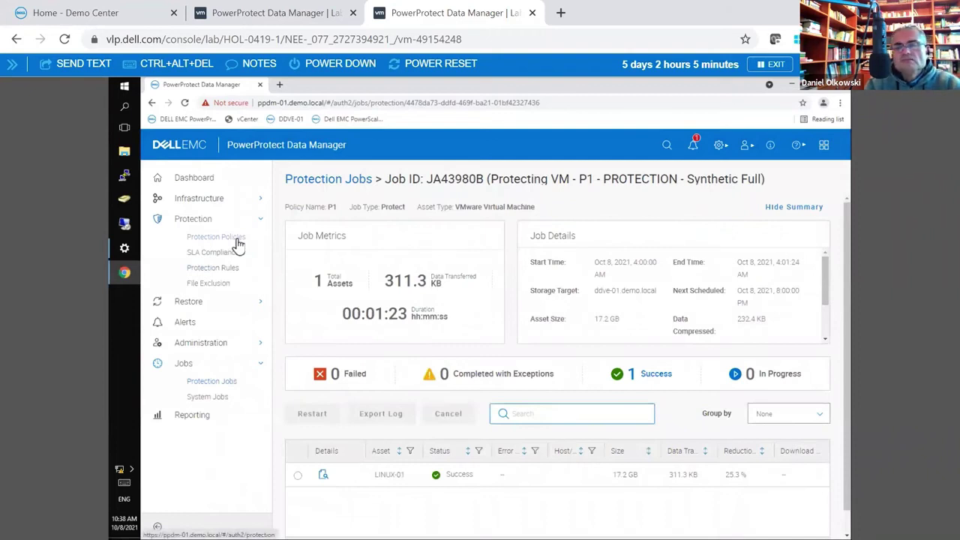
Start a new protection policy named P2 for the Virtual Machine type with the Crash Consistent purpose
{"action": "left_click", "coordinate": [237, 243]}
{"action": "left_click", "coordinate": [310, 223]}
{"action": "left_click", "coordinate": [579, 270]}
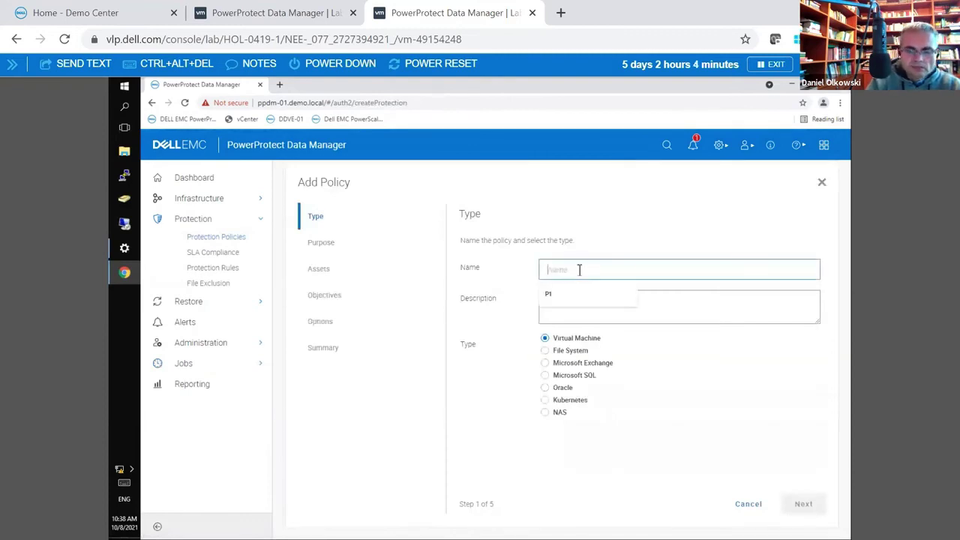
{"action": "type", "text": "P2"}
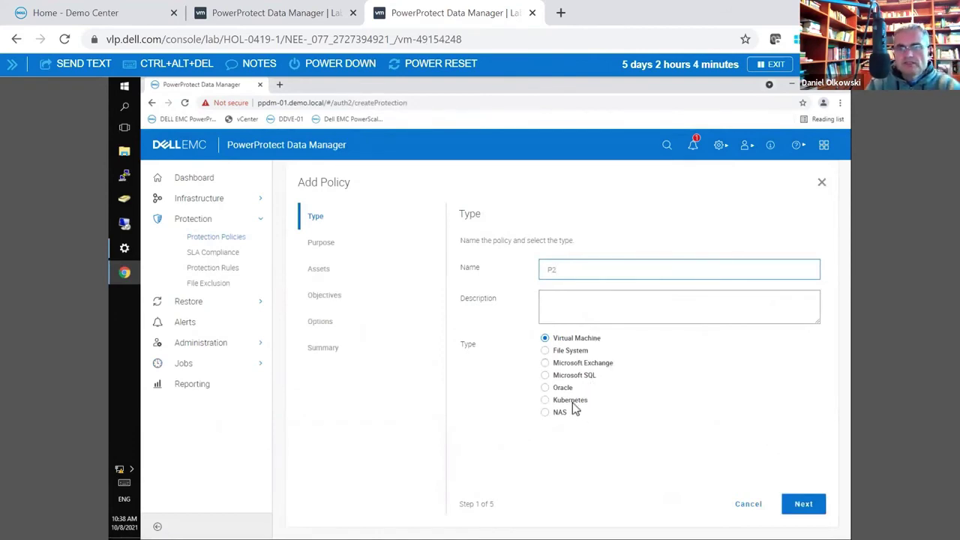
{"action": "left_click", "coordinate": [802, 507]}
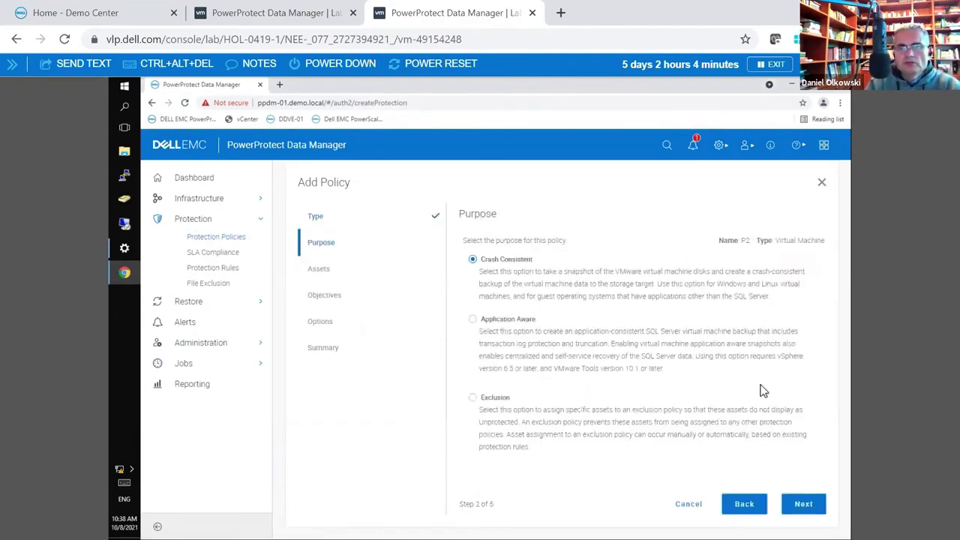
{"action": "left_click", "coordinate": [804, 504]}
Assign the SQL-03 virtual machine from the PowerProtect cluster under vcsa-7.demo.local as the policy's asset
{"action": "left_click", "coordinate": [478, 331]}
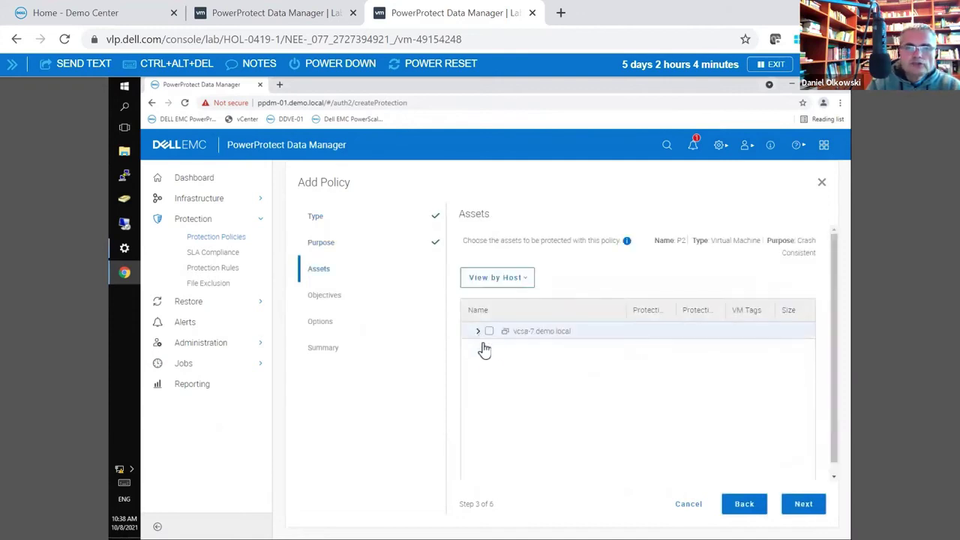
{"action": "left_click", "coordinate": [489, 348]}
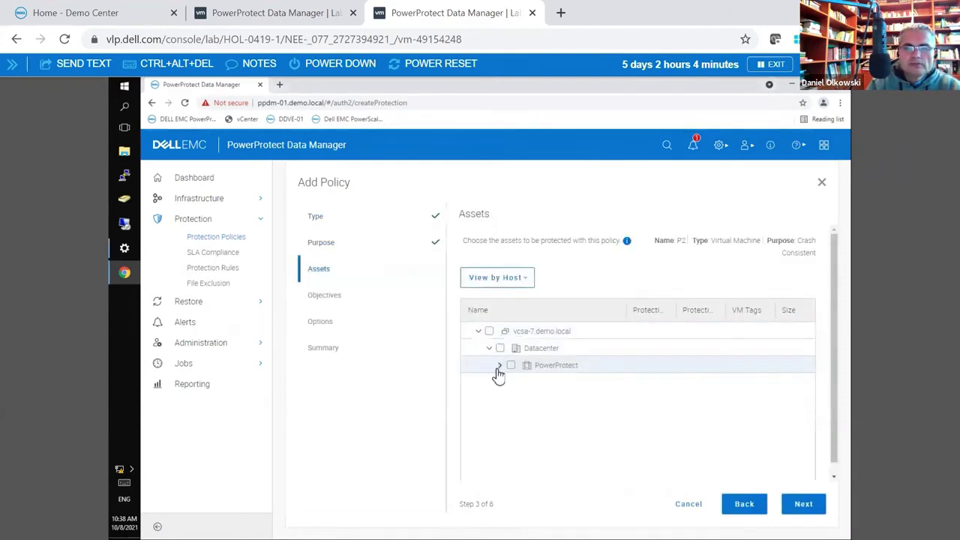
{"action": "scroll", "coordinate": [517, 384], "scroll_direction": "down", "scroll_amount": 5}
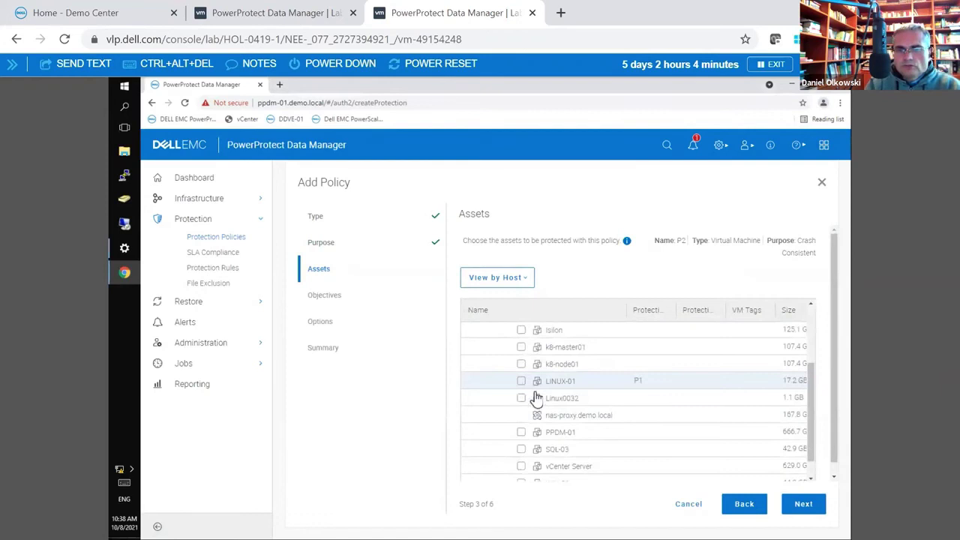
{"action": "left_click", "coordinate": [522, 449]}
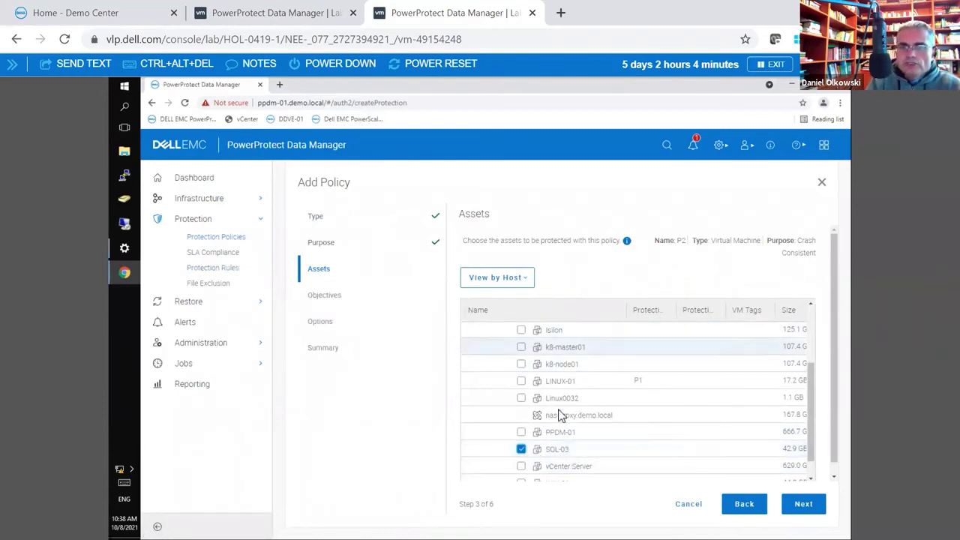
{"action": "left_click_drag", "start_coordinate": [817, 391], "coordinate": [803, 335]}
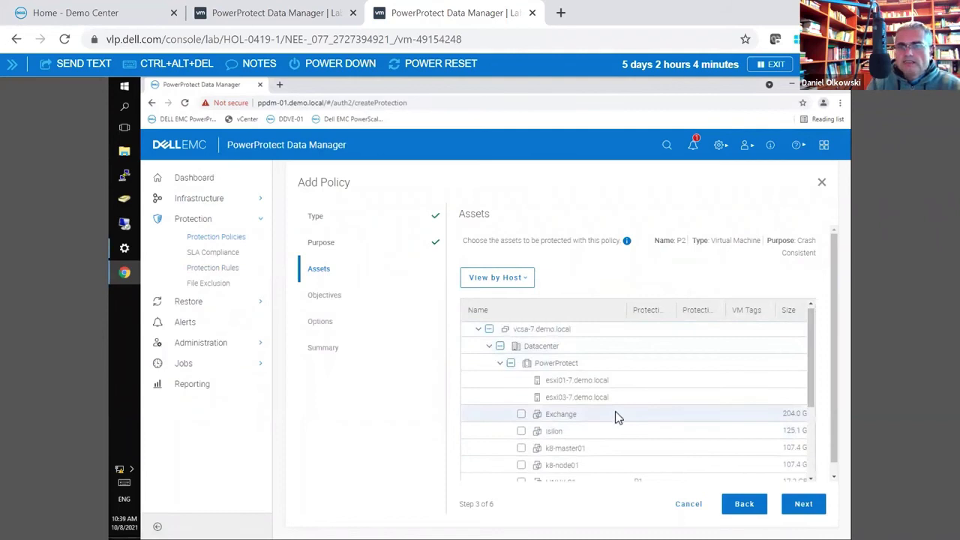
{"action": "scroll", "coordinate": [617, 417], "scroll_direction": "down", "scroll_amount": 3}
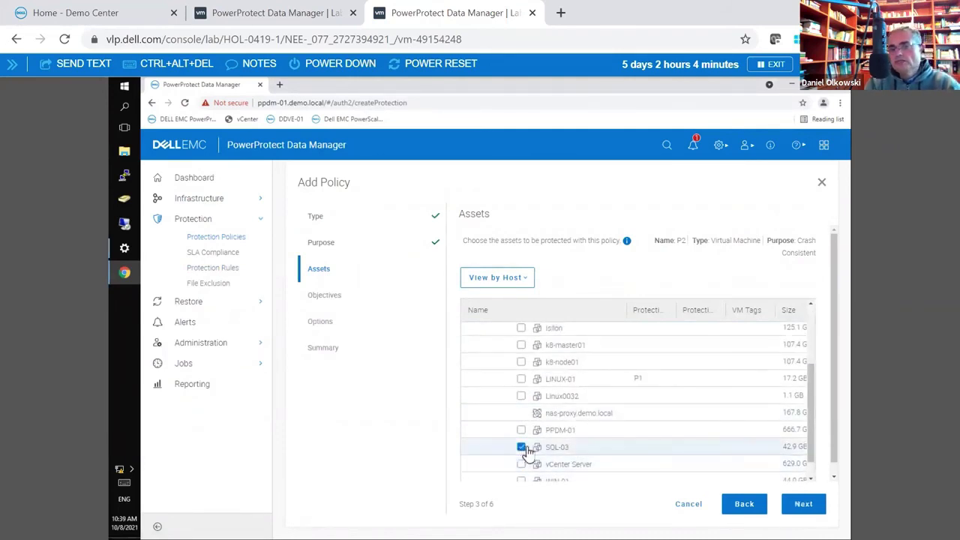
{"action": "left_click", "coordinate": [809, 506]}
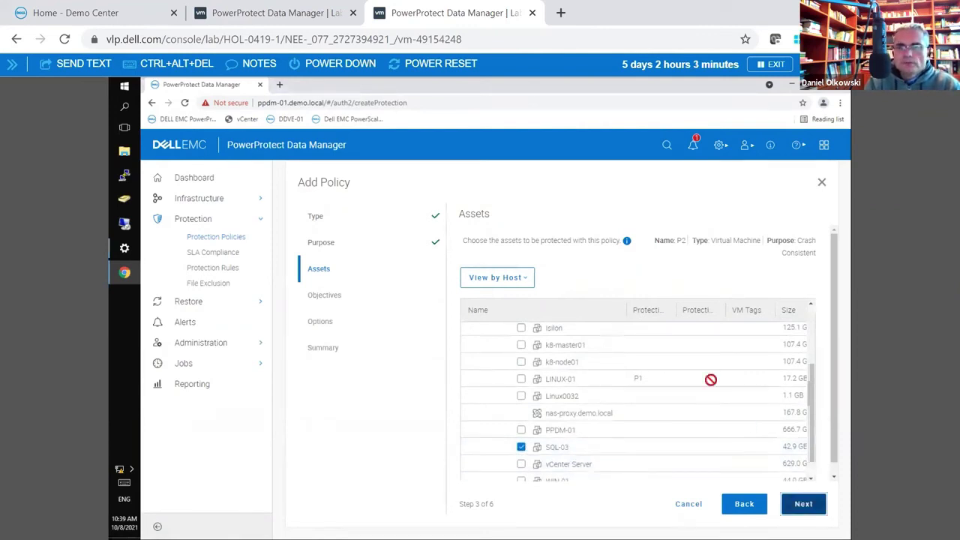
Add a primary backup objective on ddve-01.demo.local with a Synthetic Full backup every 1 hour, retained for 30 days
{"action": "left_click", "coordinate": [521, 305]}
{"action": "left_click", "coordinate": [620, 266]}
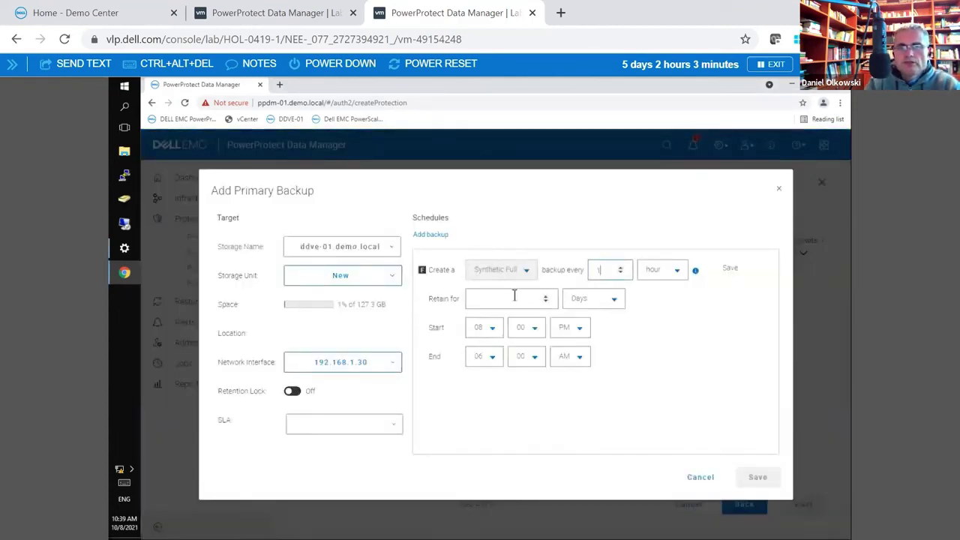
{"action": "left_click", "coordinate": [678, 271]}
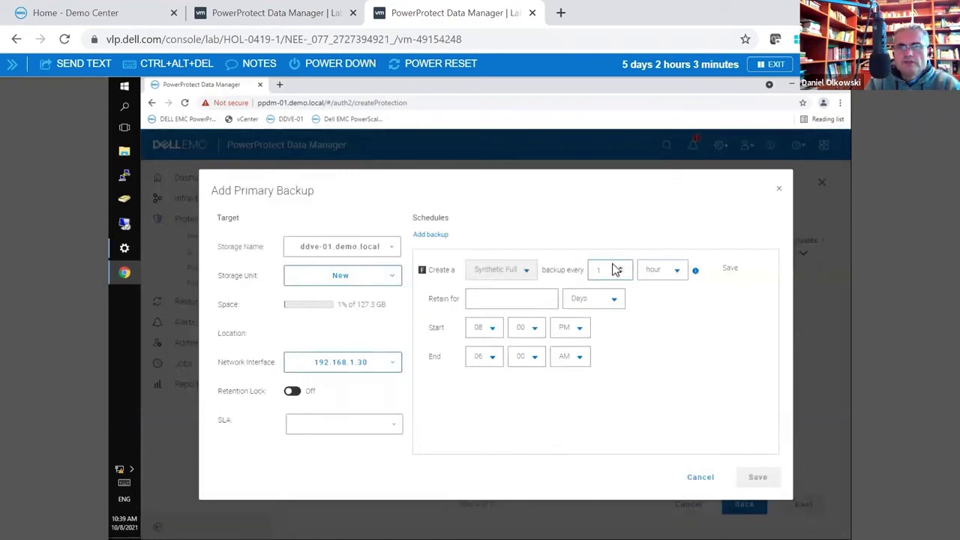
{"action": "left_click", "coordinate": [489, 276]}
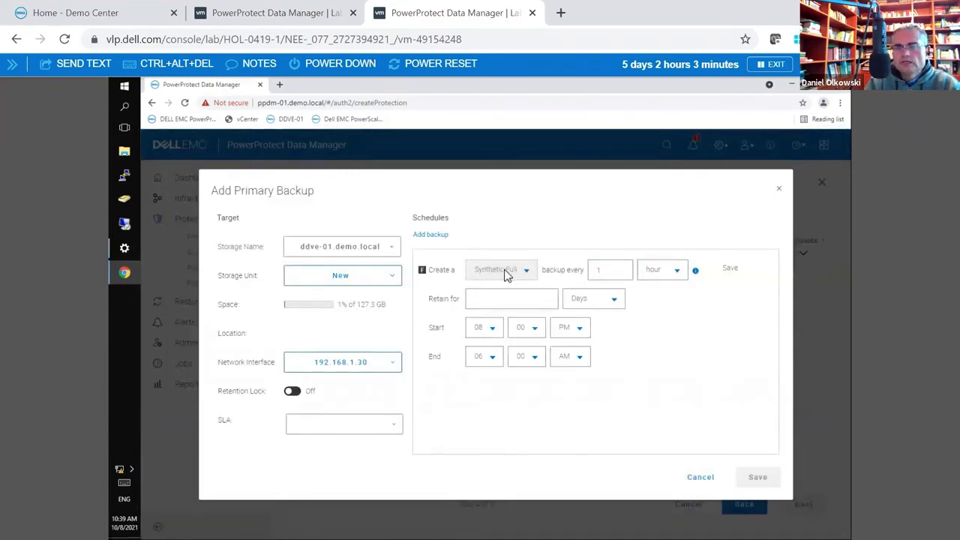
{"action": "left_click", "coordinate": [493, 297]}
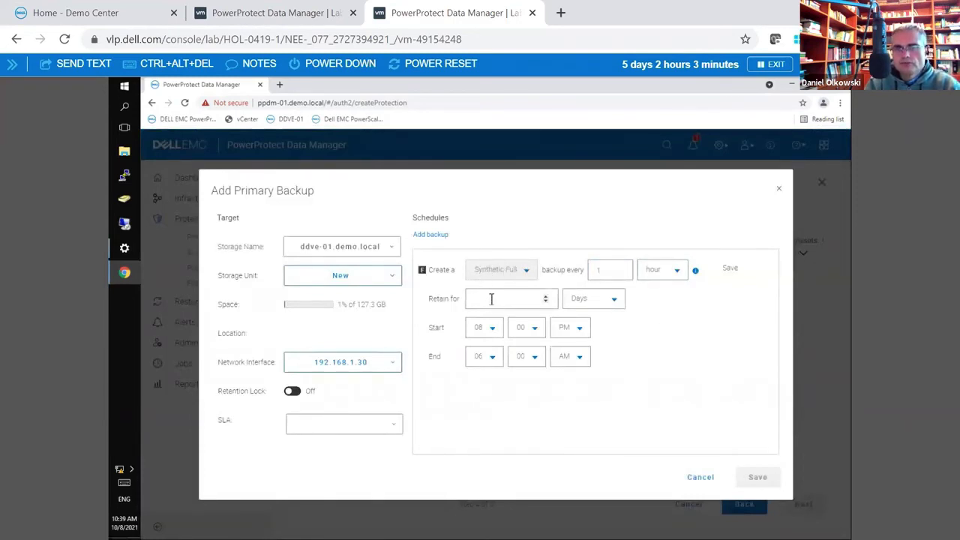
{"action": "type", "text": "30"}
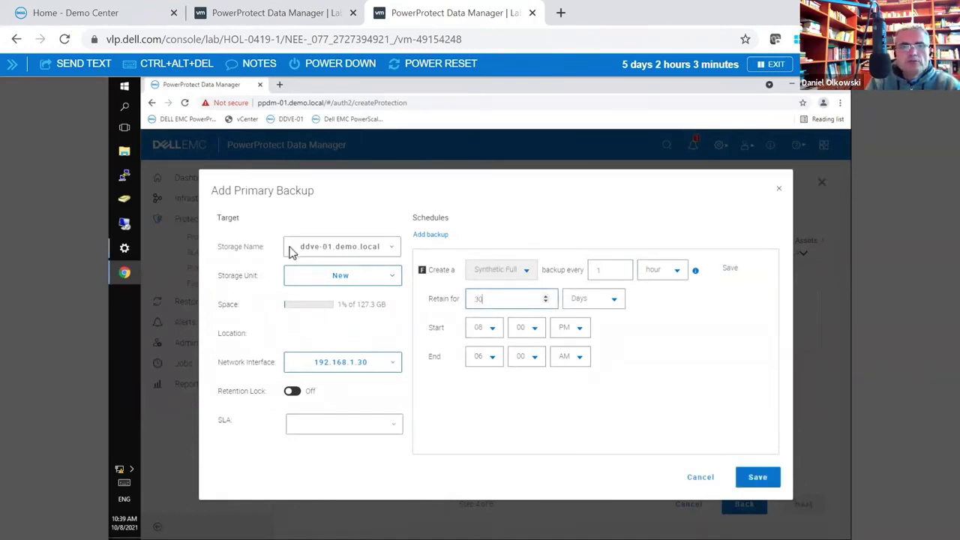
{"action": "left_click", "coordinate": [754, 480]}
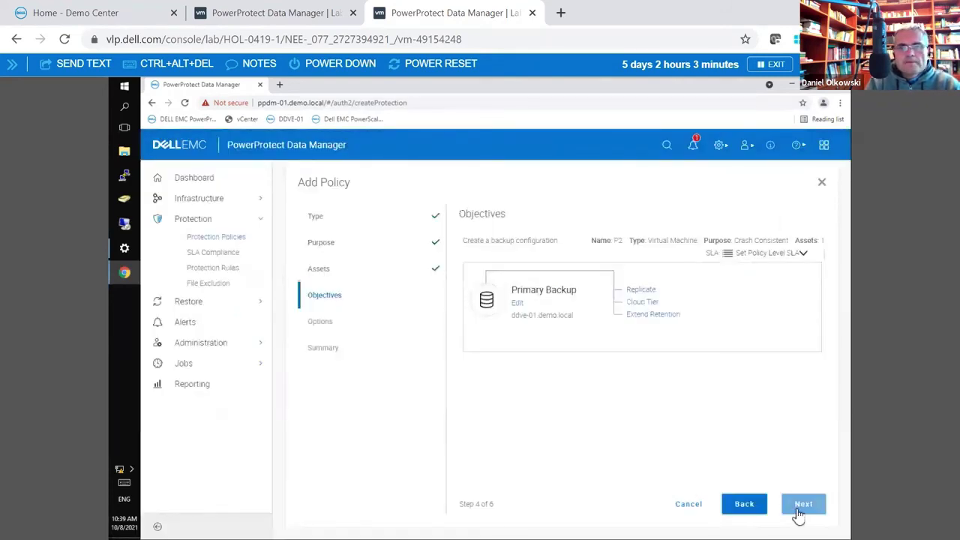
Keep the policy optimized for Performance without the extra options, and finish creating it
{"action": "left_click", "coordinate": [800, 505]}
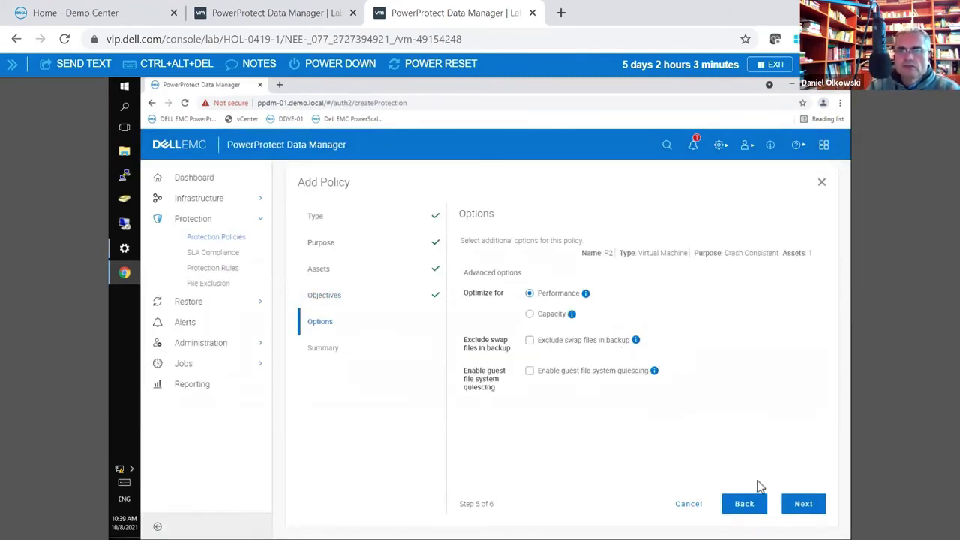
{"action": "left_click", "coordinate": [803, 510]}
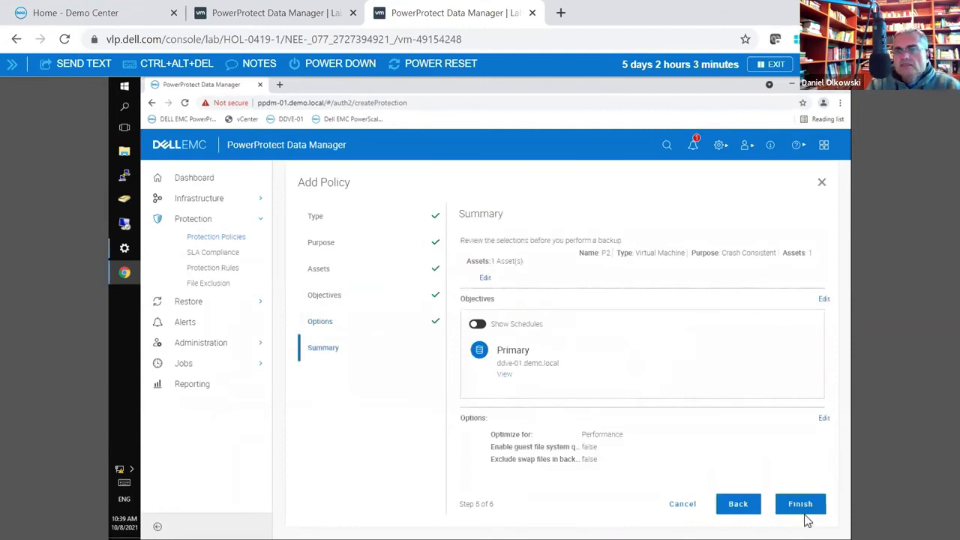
{"action": "left_click", "coordinate": [803, 513]}
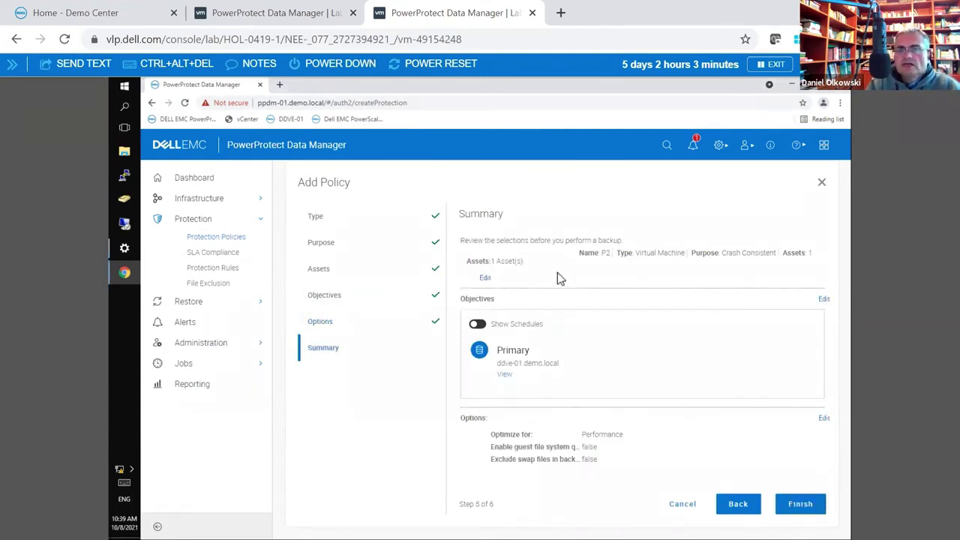
{"action": "left_click", "coordinate": [796, 504]}
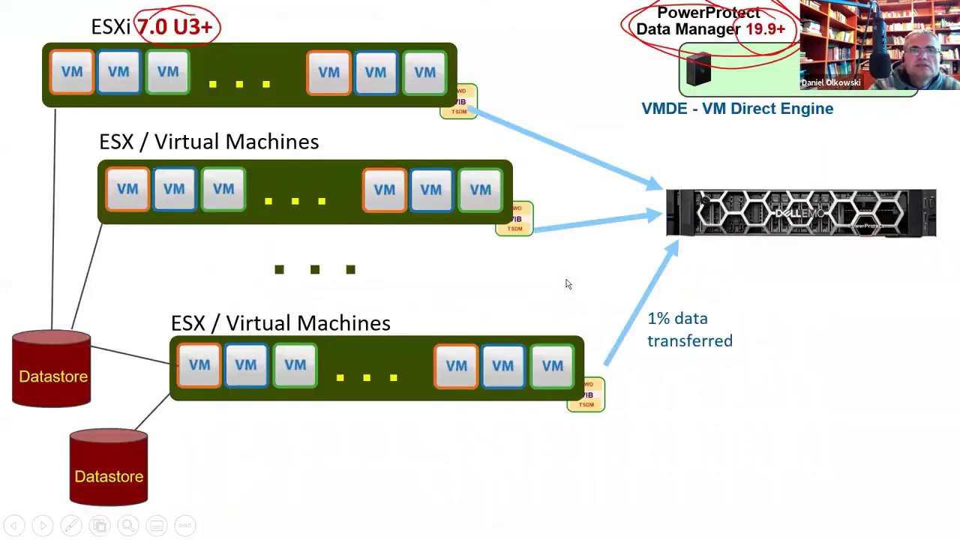
{"action": "left_click_drag", "start_coordinate": [308, 103], "coordinate": [350, 41]}
{"action": "left_click_drag", "start_coordinate": [472, 71], "coordinate": [484, 64]}
{"action": "left_click_drag", "start_coordinate": [434, 93], "coordinate": [491, 76]}
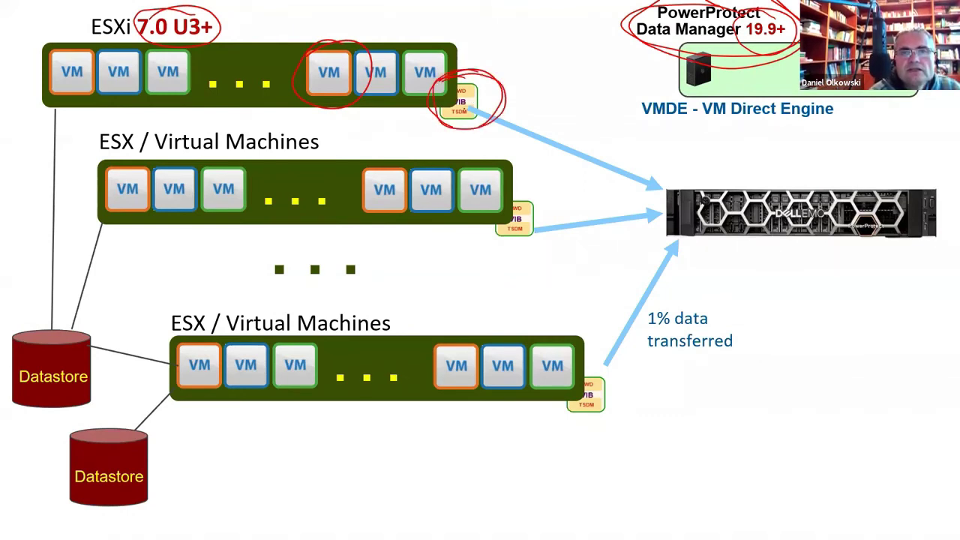
{"action": "mouse_move", "coordinate": [438, 120]}
{"action": "left_mouse_down"}
{"action": "mouse_move", "coordinate": [479, 99]}
{"action": "mouse_move", "coordinate": [480, 120]}
{"action": "left_mouse_up"}
{"action": "left_click_drag", "start_coordinate": [492, 78], "coordinate": [517, 90]}
{"action": "key", "text": "alt+Tab"}
{"action": "key", "text": "alt+Tab"}
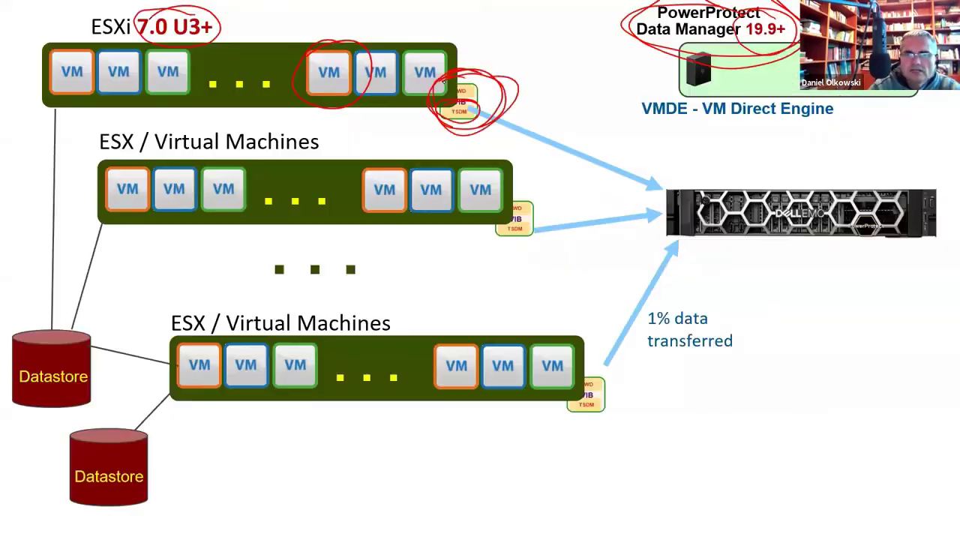
{"action": "key", "text": "alt+Tab"}
{"action": "key", "text": "alt+Tab"}
{"action": "mouse_move", "coordinate": [491, 69]}
{"action": "left_mouse_down"}
{"action": "mouse_move", "coordinate": [459, 75]}
{"action": "mouse_move", "coordinate": [514, 98]}
{"action": "left_mouse_up"}
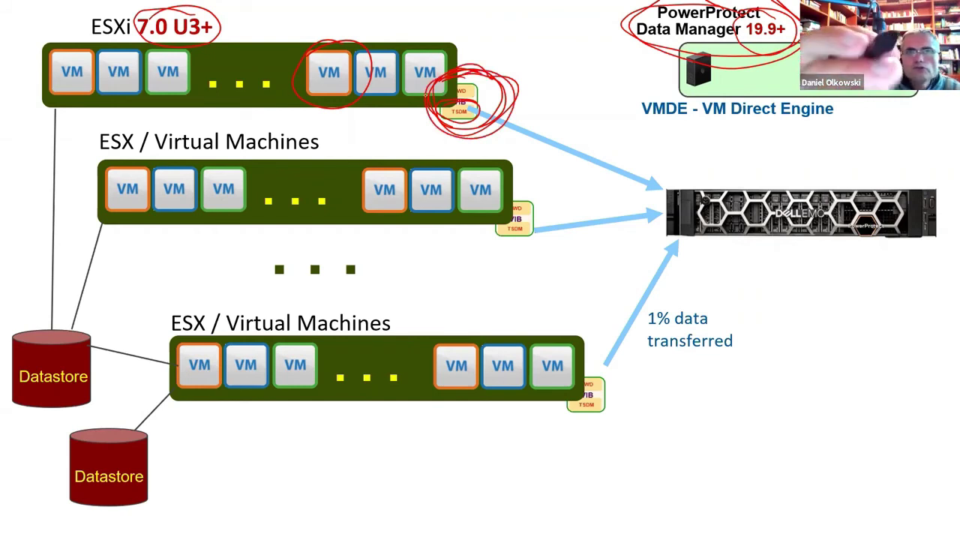
{"action": "left_click_drag", "start_coordinate": [65, 340], "coordinate": [88, 333]}
{"action": "mouse_move", "coordinate": [465, 31]}
{"action": "left_mouse_down"}
{"action": "mouse_move", "coordinate": [480, 39]}
{"action": "mouse_move", "coordinate": [507, 25]}
{"action": "left_mouse_up"}
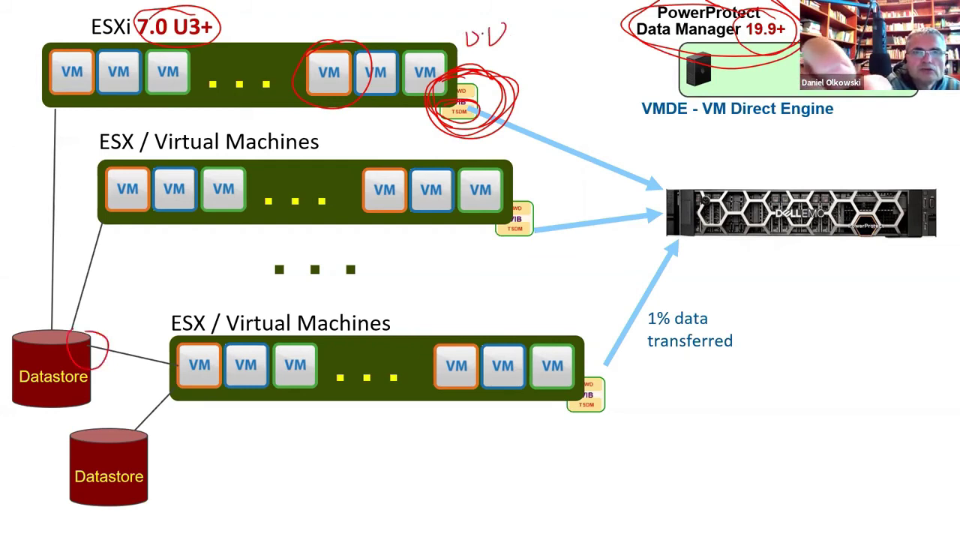
{"action": "mouse_move", "coordinate": [469, 62]}
{"action": "left_mouse_down"}
{"action": "mouse_move", "coordinate": [561, 24]}
{"action": "mouse_move", "coordinate": [467, 64]}
{"action": "left_mouse_up"}
{"action": "left_click_drag", "start_coordinate": [464, 14], "coordinate": [480, 14]}
{"action": "mouse_move", "coordinate": [495, 10]}
{"action": "left_mouse_down"}
{"action": "mouse_move", "coordinate": [515, 30]}
{"action": "mouse_move", "coordinate": [561, 30]}
{"action": "left_mouse_up"}
{"action": "left_click", "coordinate": [552, 45]}
{"action": "mouse_move", "coordinate": [467, 21]}
{"action": "left_mouse_down"}
{"action": "mouse_move", "coordinate": [561, 53]}
{"action": "mouse_move", "coordinate": [458, 13]}
{"action": "left_mouse_up"}
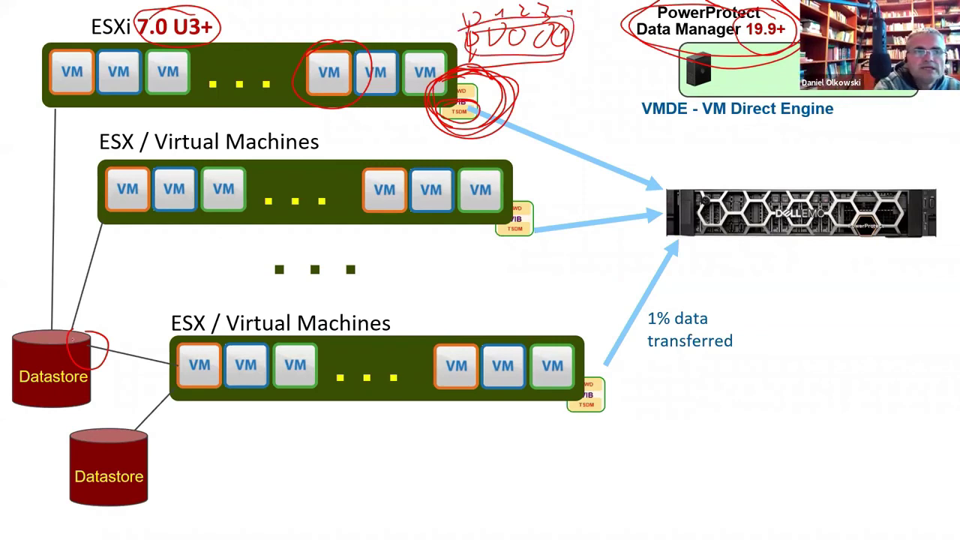
{"action": "left_click_drag", "start_coordinate": [330, 75], "coordinate": [96, 324]}
{"action": "left_click_drag", "start_coordinate": [488, 43], "coordinate": [498, 25]}
{"action": "left_click_drag", "start_coordinate": [480, 75], "coordinate": [438, 91]}
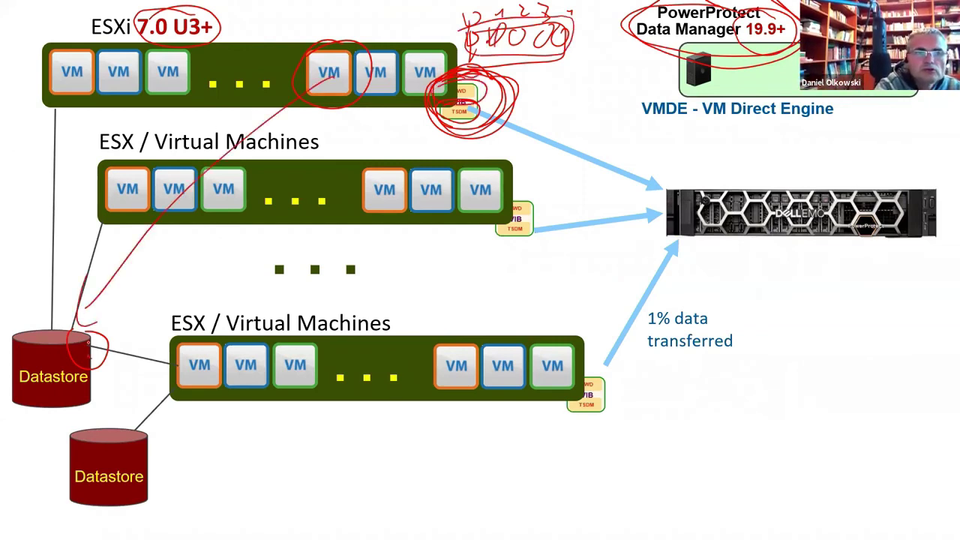
{"action": "left_click_drag", "start_coordinate": [488, 45], "coordinate": [502, 23]}
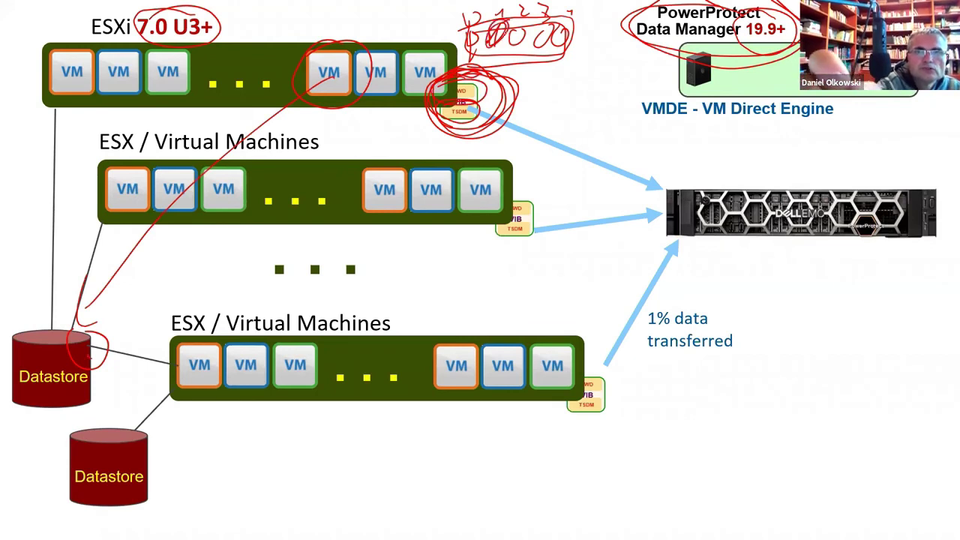
{"action": "mouse_move", "coordinate": [98, 342]}
{"action": "left_mouse_down"}
{"action": "mouse_move", "coordinate": [98, 363]}
{"action": "mouse_move", "coordinate": [444, 147]}
{"action": "left_mouse_up"}
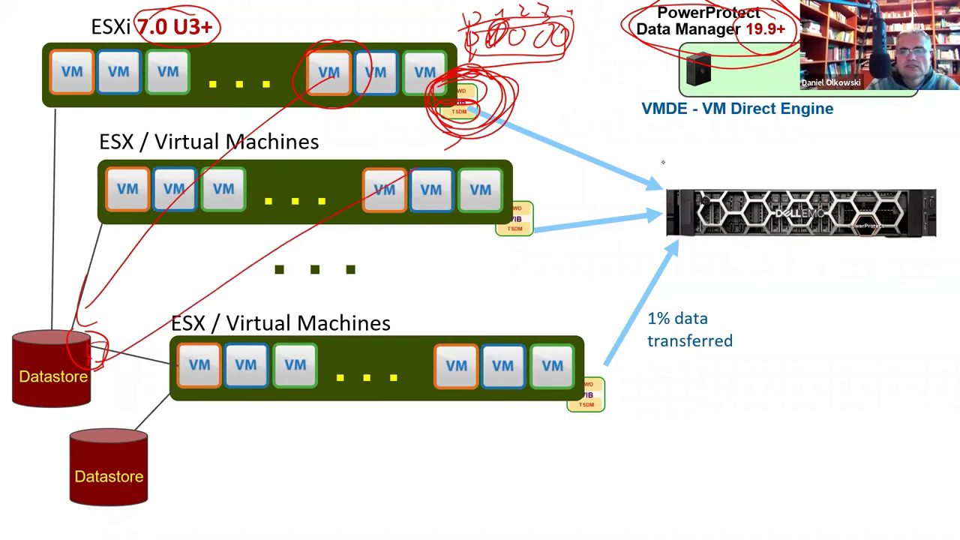
Switch back to PowerProtect Data Manager and open the "Performing Host Configuration - P1" job from the second page of system jobs
{"action": "key", "text": "alt+Tab"}
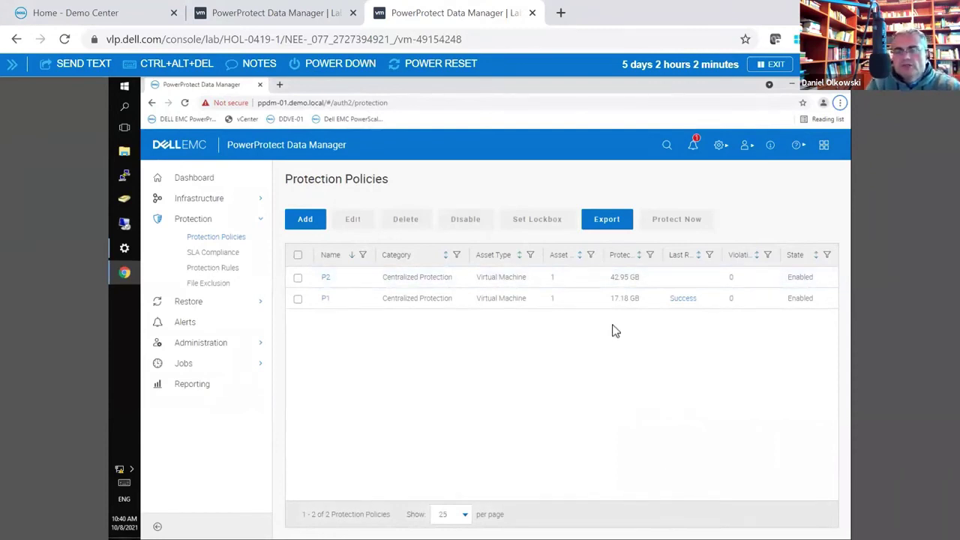
{"action": "left_click", "coordinate": [183, 363]}
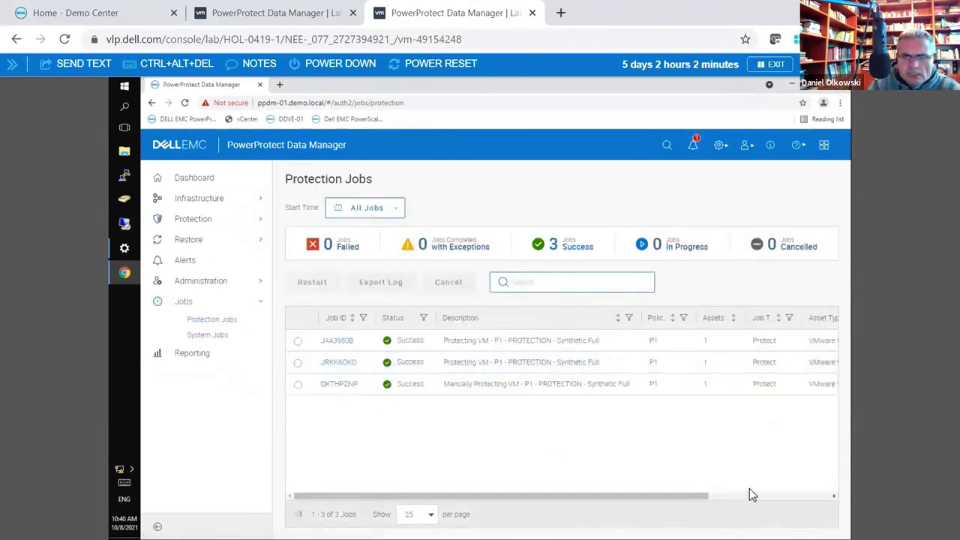
{"action": "left_click", "coordinate": [225, 336]}
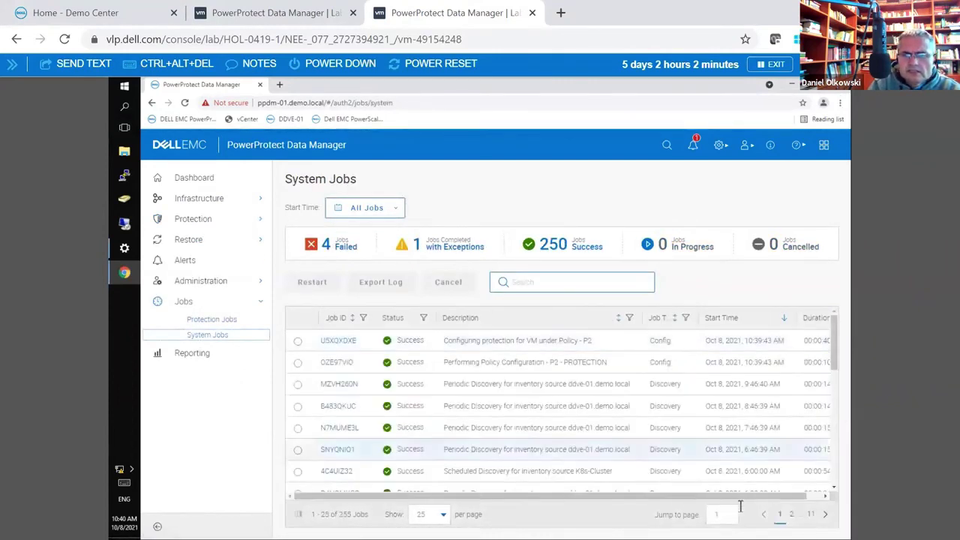
{"action": "left_click", "coordinate": [791, 516]}
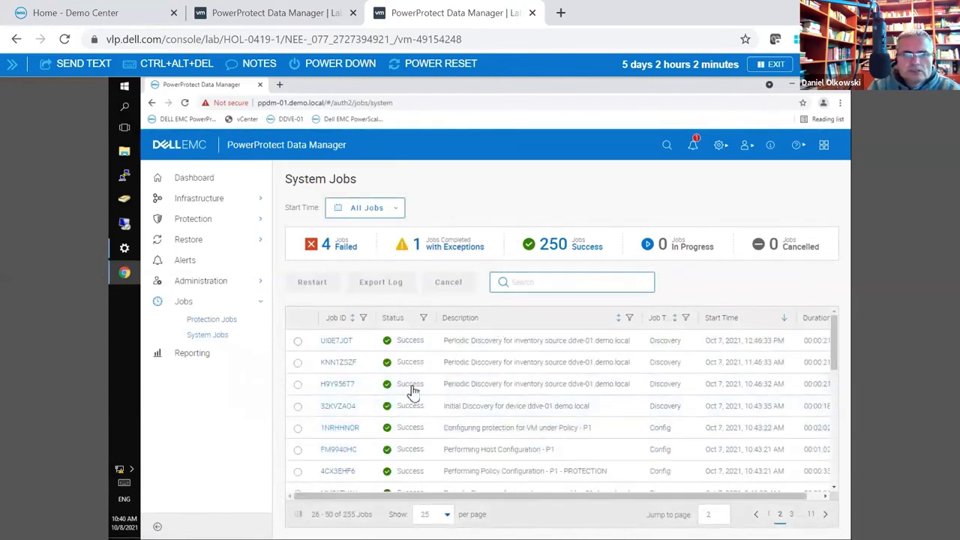
{"action": "scroll", "coordinate": [483, 394], "scroll_direction": "down", "scroll_amount": 3}
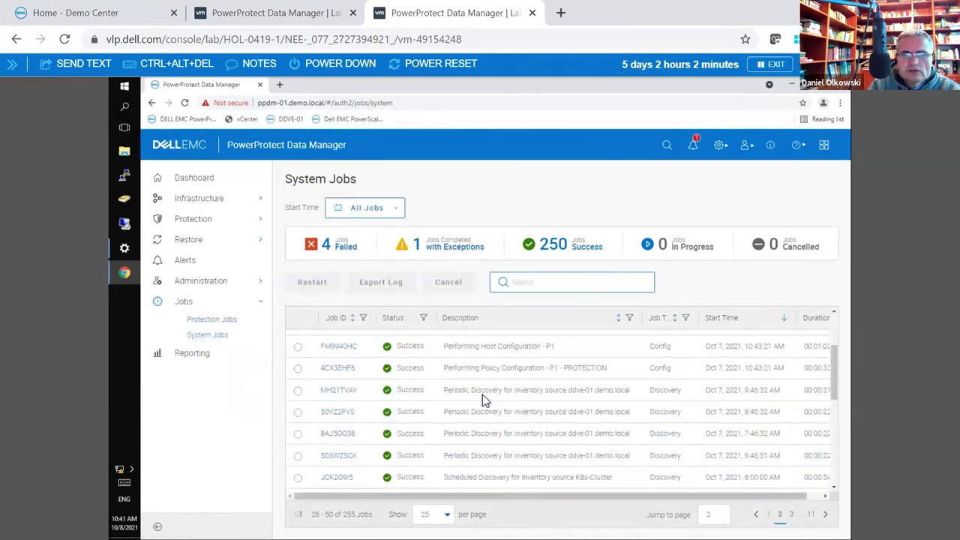
{"action": "scroll", "coordinate": [495, 397], "scroll_direction": "up", "scroll_amount": 2}
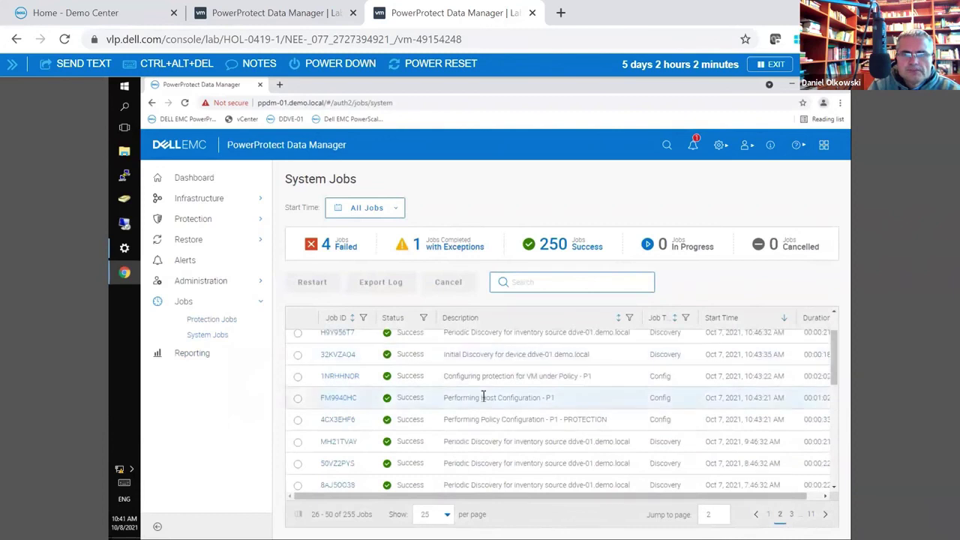
{"action": "left_click", "coordinate": [335, 405]}
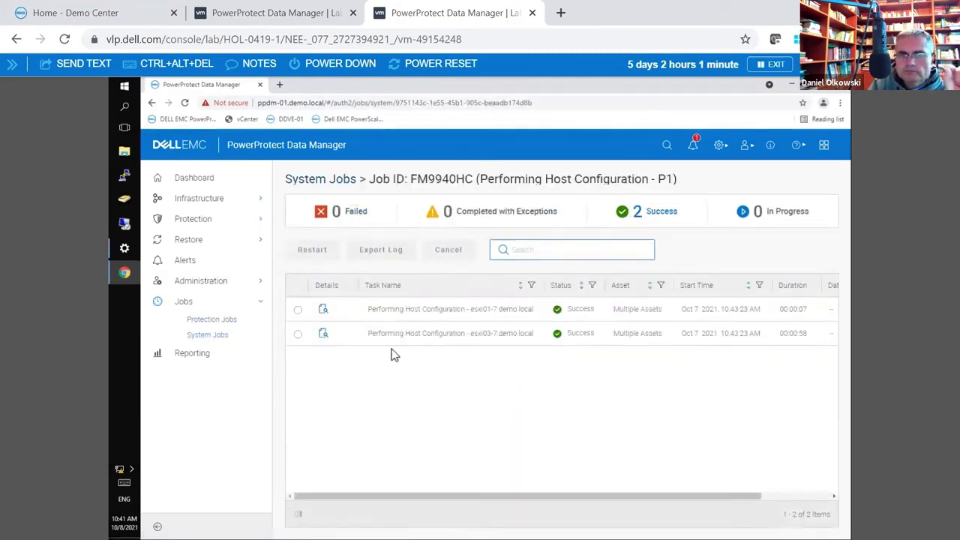
Open the details of the esxi03-7.demo.local host configuration task and check its VIB name, VIB operation and managed host
{"action": "left_click", "coordinate": [323, 334]}
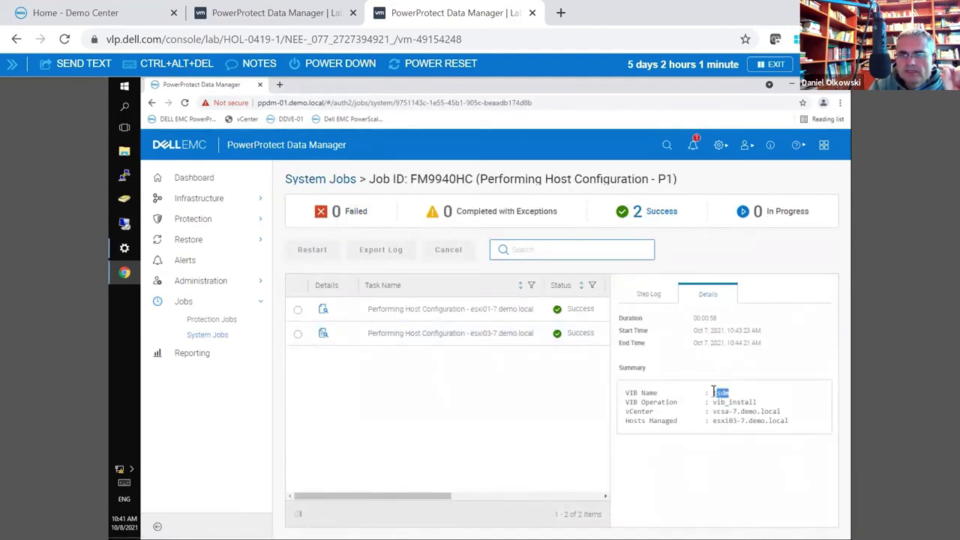
{"action": "double_click", "coordinate": [719, 392]}
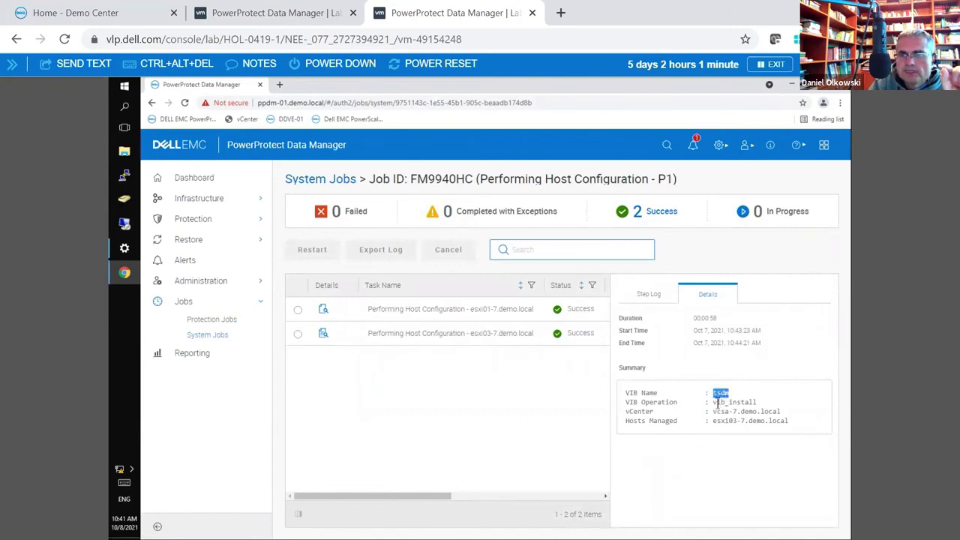
{"action": "left_click_drag", "start_coordinate": [713, 402], "coordinate": [736, 403]}
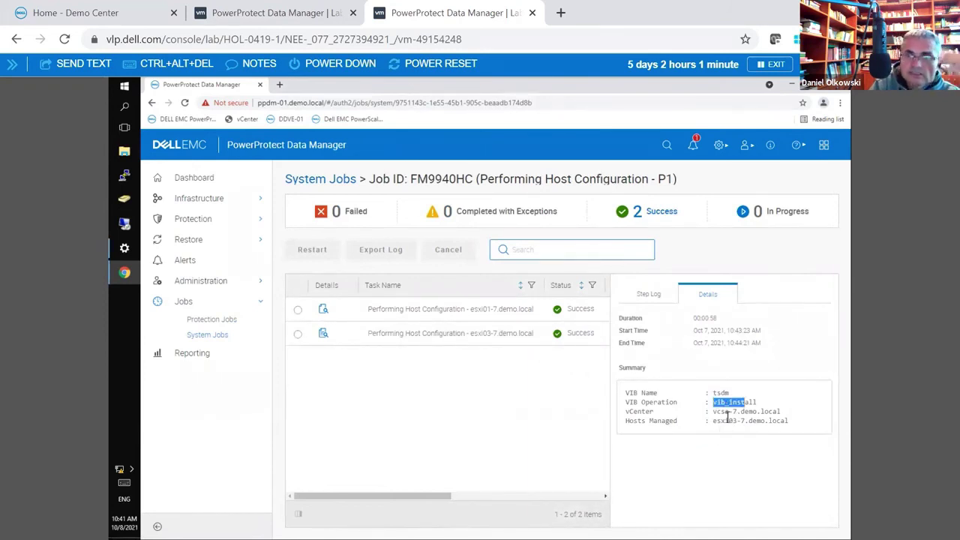
{"action": "left_click_drag", "start_coordinate": [714, 421], "coordinate": [743, 422]}
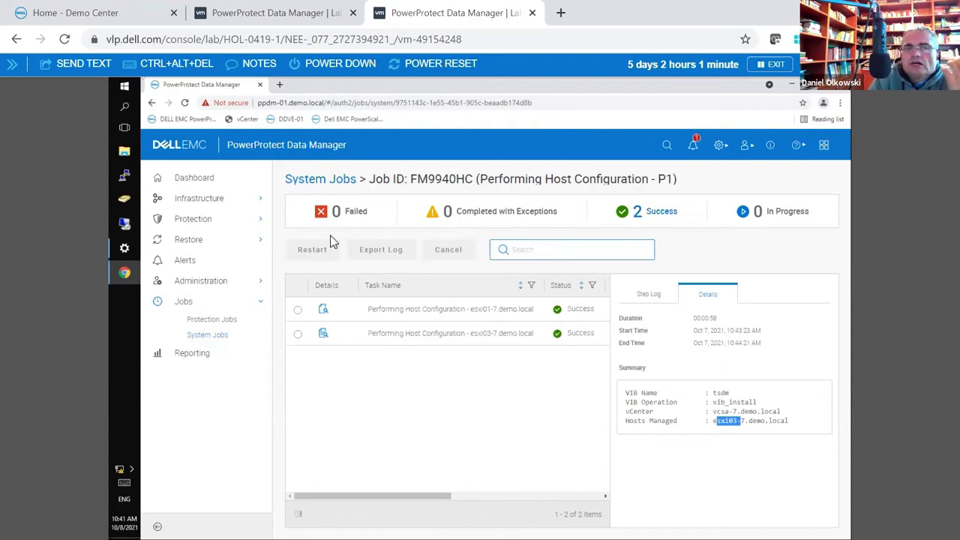
Open the Protection Engines page of the infrastructure section
{"action": "left_click", "coordinate": [216, 209]}
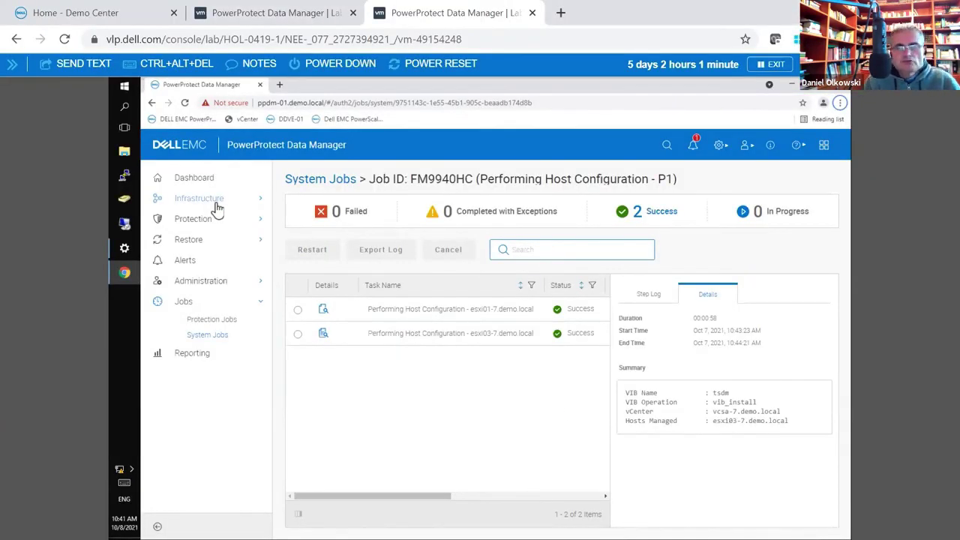
{"action": "left_click", "coordinate": [215, 207]}
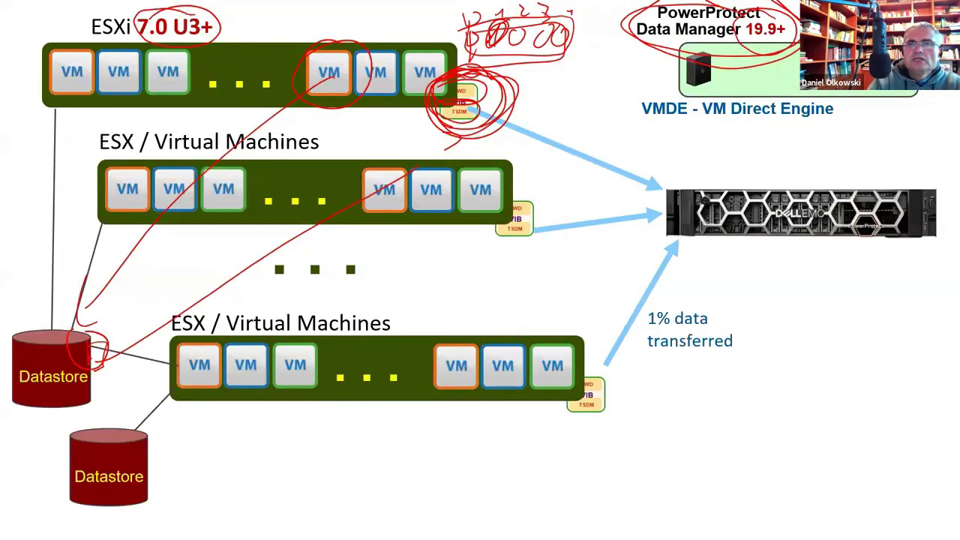
{"action": "mouse_move", "coordinate": [785, 78]}
{"action": "left_mouse_down"}
{"action": "mouse_move", "coordinate": [686, 112]}
{"action": "mouse_move", "coordinate": [735, 78]}
{"action": "left_mouse_up"}
{"action": "key", "text": "alt+Tab"}
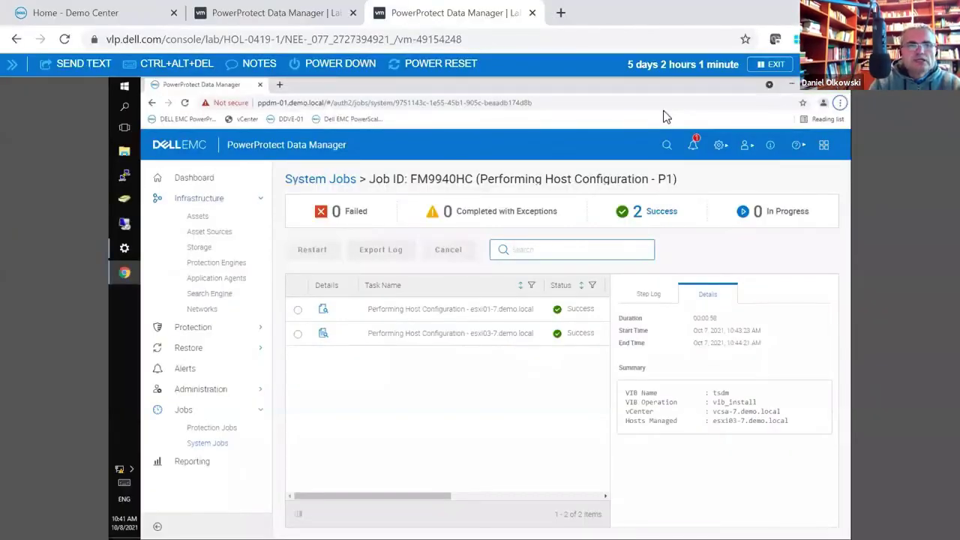
{"action": "left_click", "coordinate": [231, 298]}
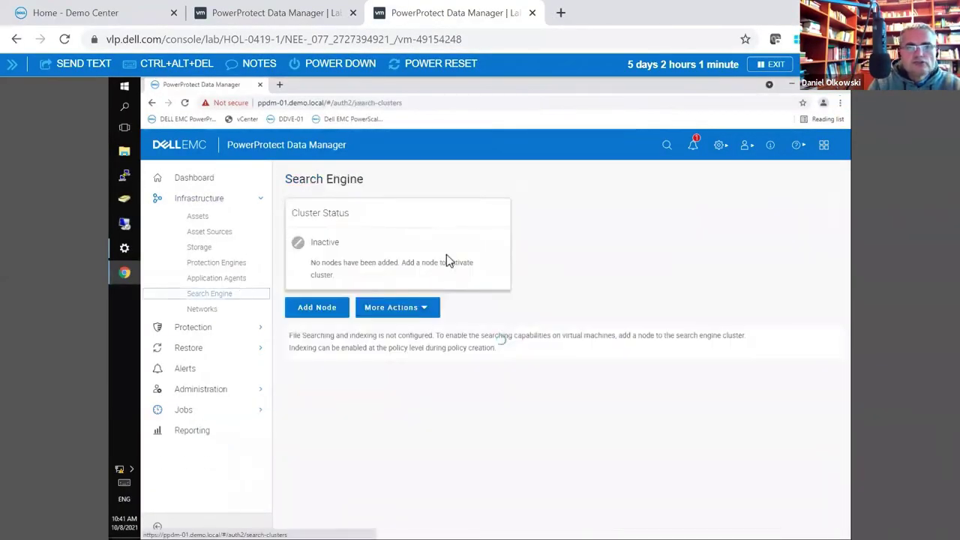
{"action": "left_click", "coordinate": [227, 279]}
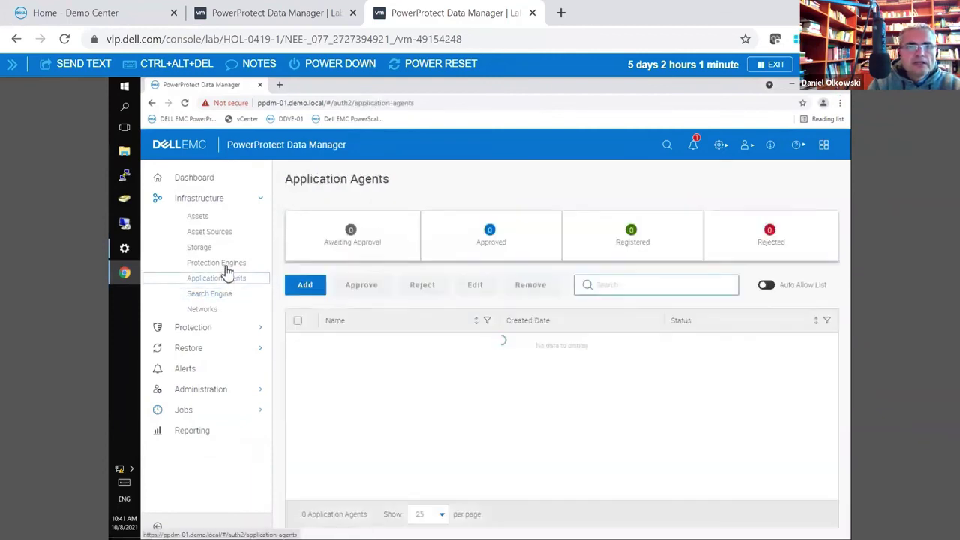
{"action": "left_click", "coordinate": [225, 264]}
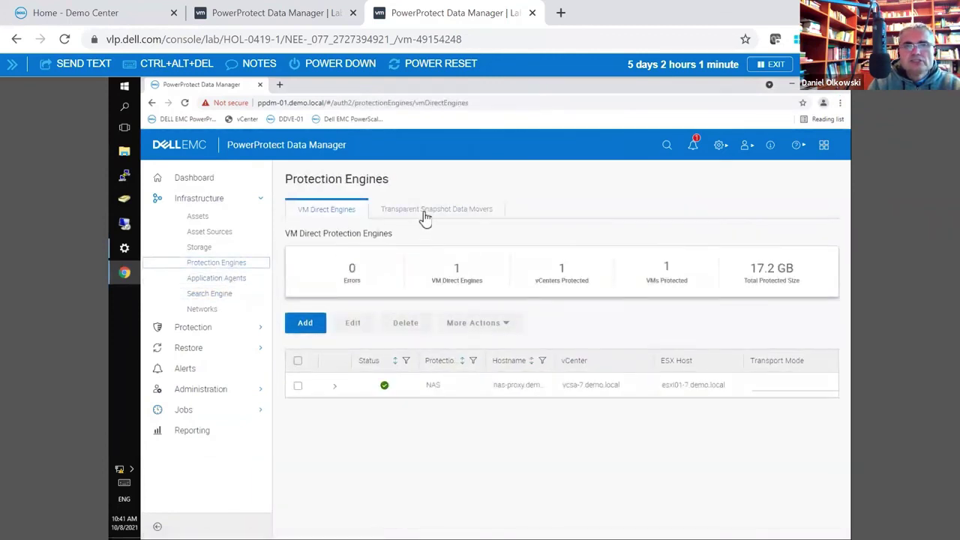
Show the Transparent Snapshot Data Movers and expand vcsa-7.demo.local and Datacenter down to the ESXi hosts of the PowerProtect cluster
{"action": "left_click", "coordinate": [428, 214]}
{"action": "left_click", "coordinate": [300, 336]}
{"action": "left_click", "coordinate": [310, 357]}
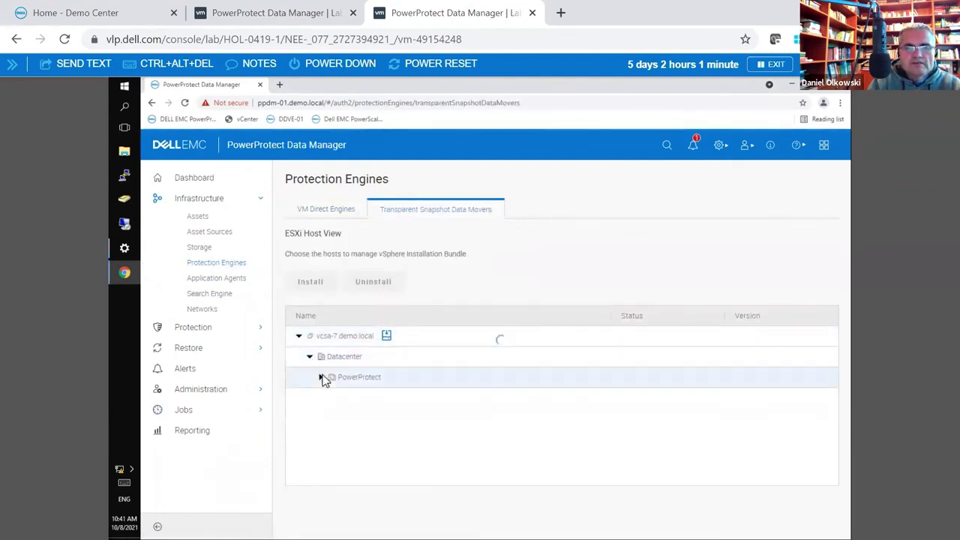
{"action": "left_click", "coordinate": [321, 377]}
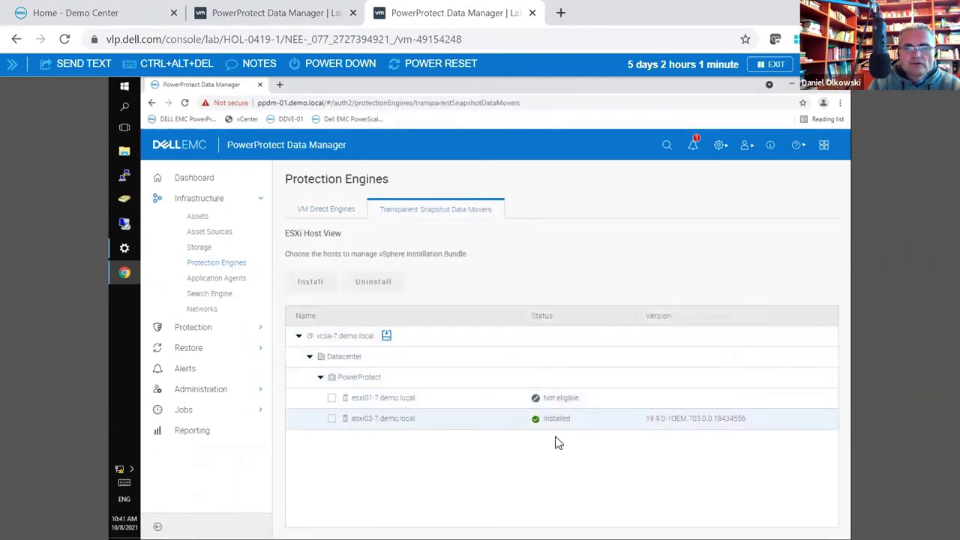
Check the vSphere Installation Bundle status of the hosts esxi03-7.demo.local and esxi01-7.demo.local
{"action": "left_click_drag", "start_coordinate": [351, 419], "coordinate": [373, 418]}
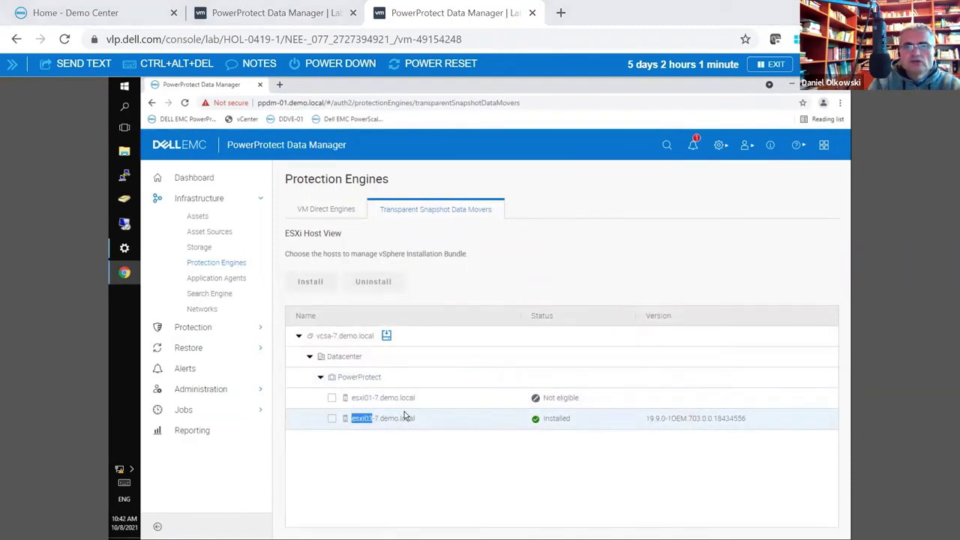
{"action": "key", "text": "alt+Tab"}
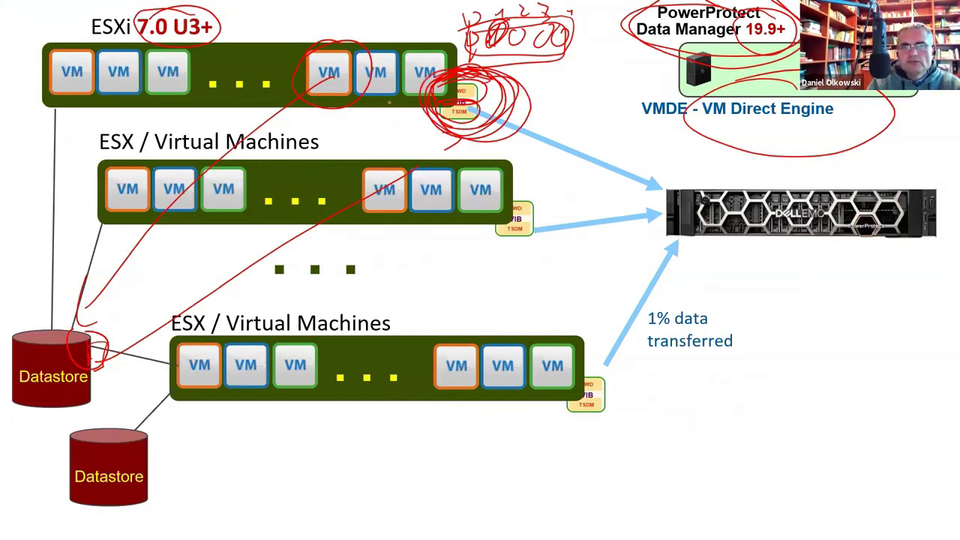
{"action": "key", "text": "alt+Tab"}
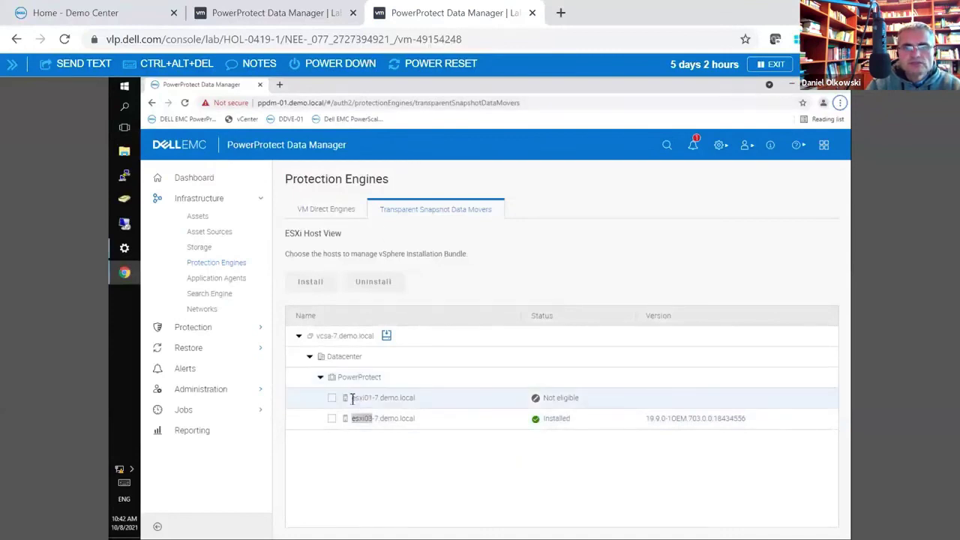
{"action": "left_click_drag", "start_coordinate": [353, 403], "coordinate": [416, 404]}
{"action": "left_click", "coordinate": [419, 405]}
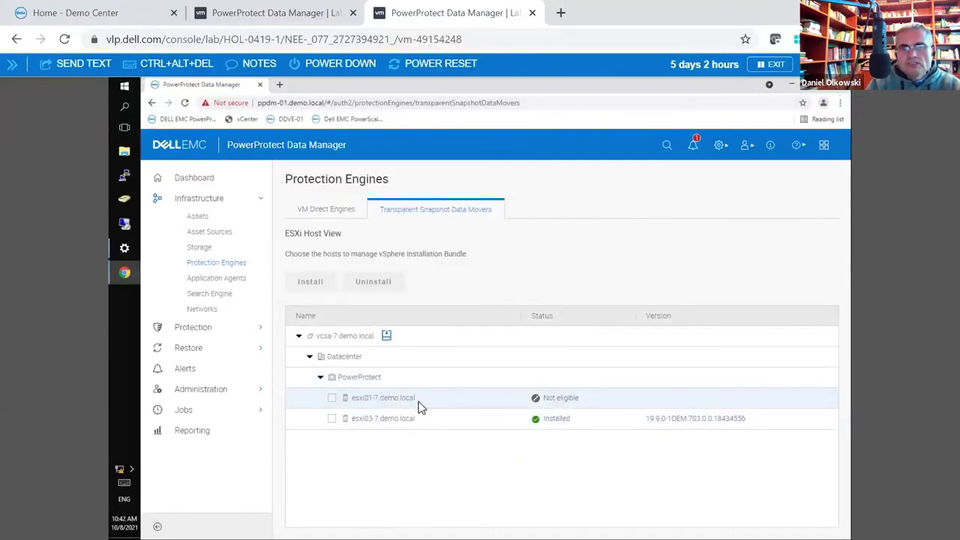
{"action": "left_click_drag", "start_coordinate": [579, 398], "coordinate": [542, 398]}
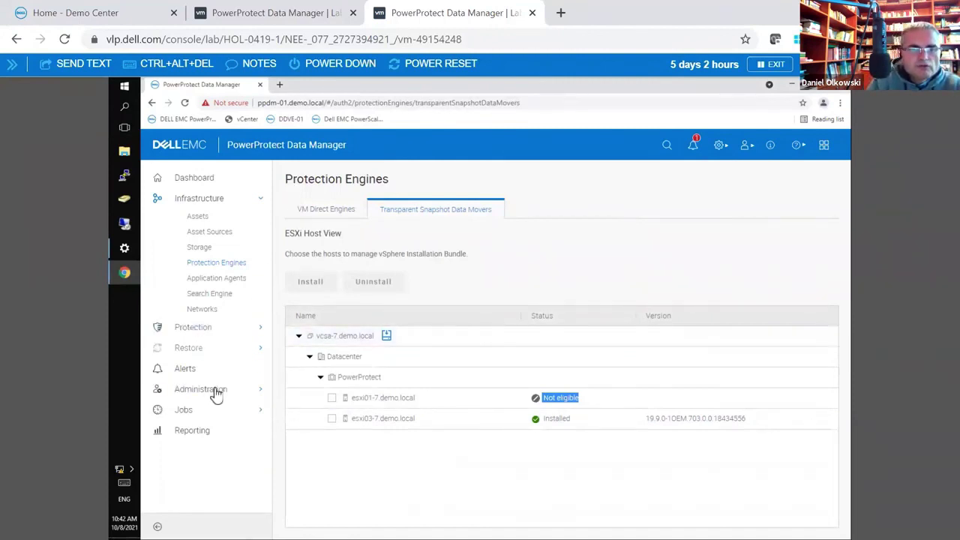
Open the topmost P1 Synthetic Full protection job and check the transport mode used in the LINUX-01 backup details
{"action": "left_click", "coordinate": [189, 412]}
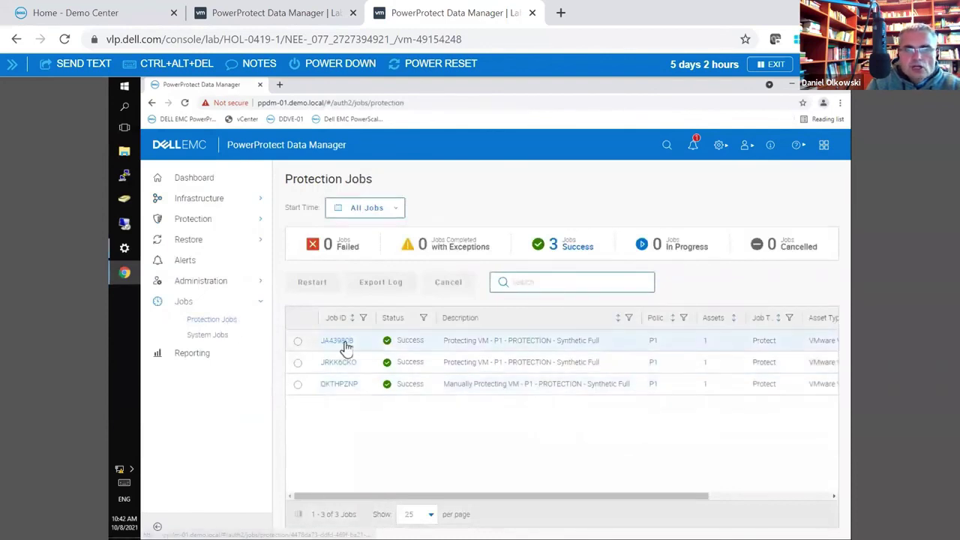
{"action": "left_click", "coordinate": [344, 341]}
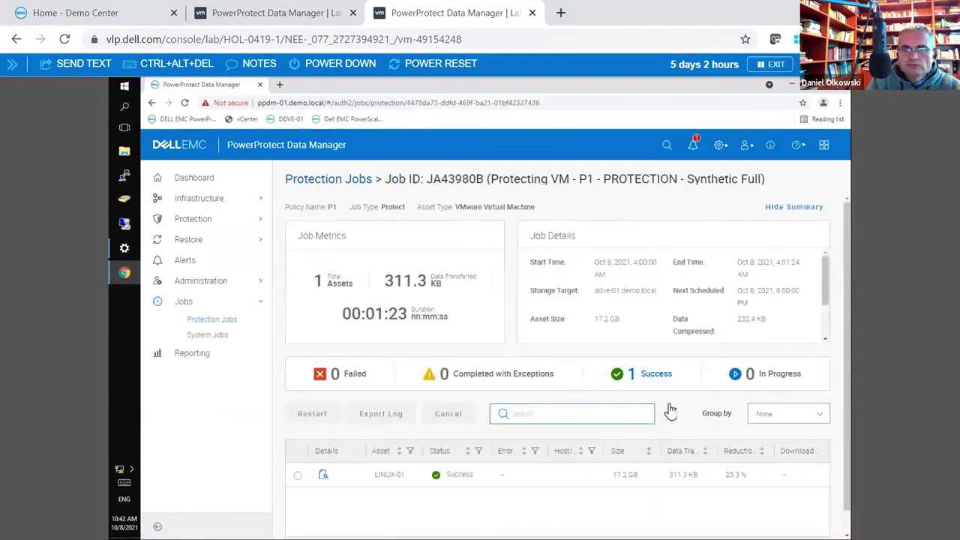
{"action": "left_click", "coordinate": [324, 475]}
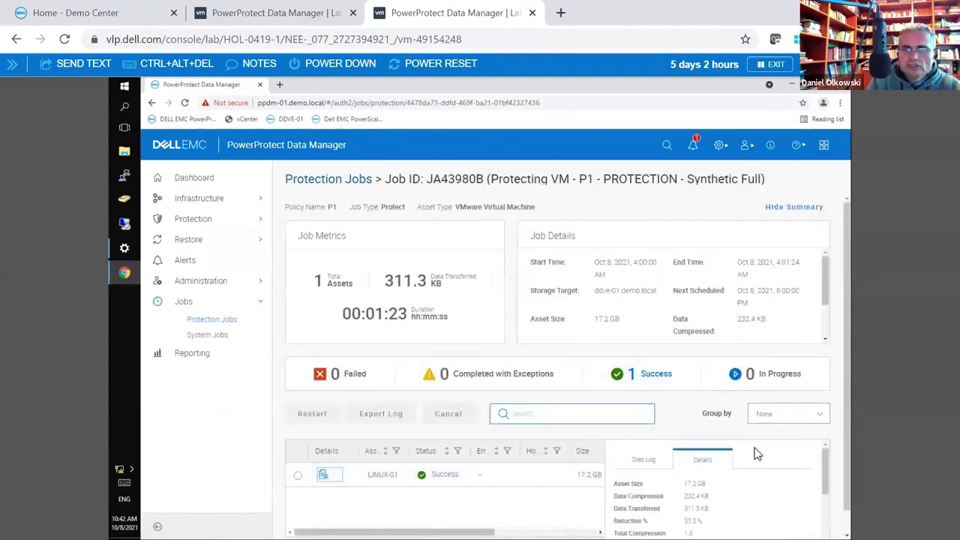
{"action": "scroll", "coordinate": [771, 448], "scroll_direction": "down", "scroll_amount": 5}
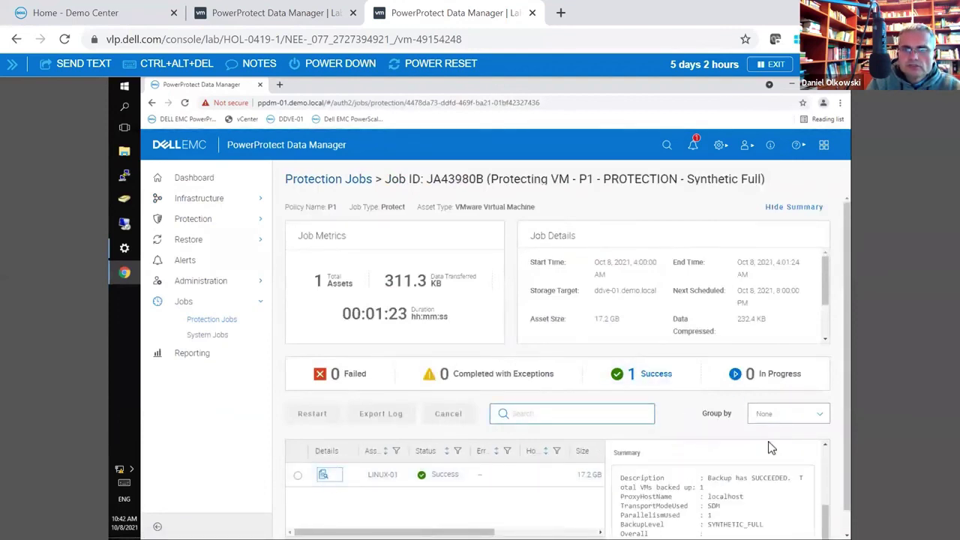
{"action": "double_click", "coordinate": [713, 497]}
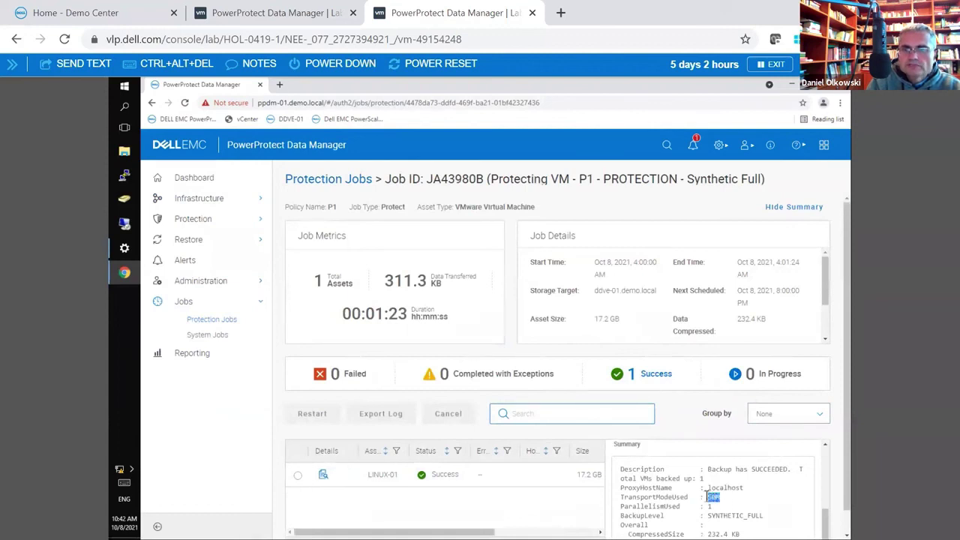
Open the step log of the LINUX-01 backup and review its resource availability and connectivity verification steps
{"action": "scroll", "coordinate": [750, 471], "scroll_direction": "up", "scroll_amount": 5}
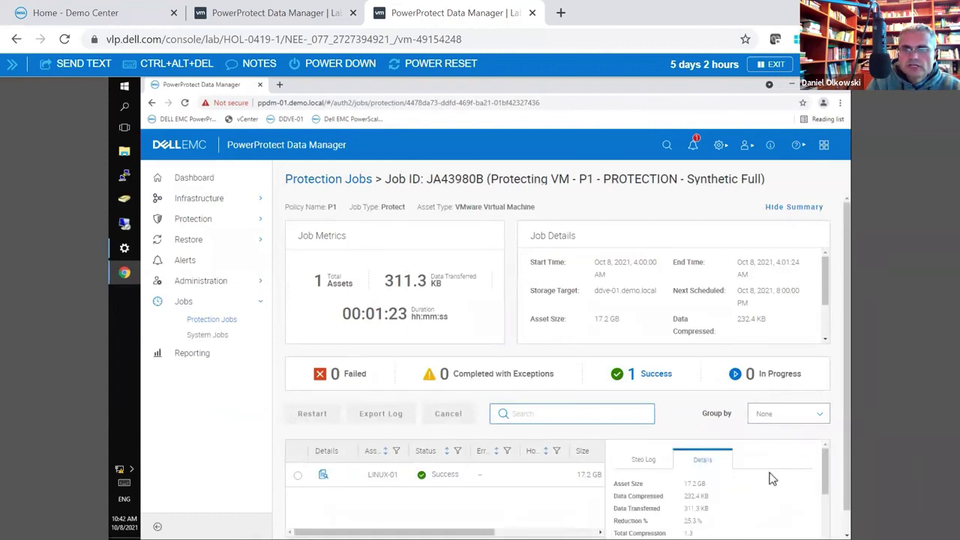
{"action": "left_click", "coordinate": [644, 459]}
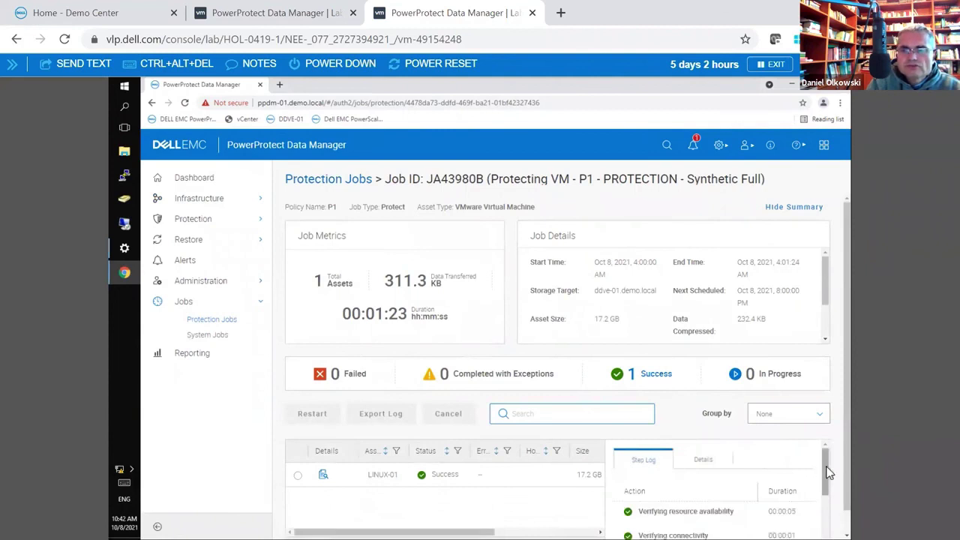
{"action": "scroll", "coordinate": [821, 469], "scroll_direction": "down", "scroll_amount": 1}
{"action": "scroll", "coordinate": [821, 469], "scroll_direction": "up", "scroll_amount": 1}
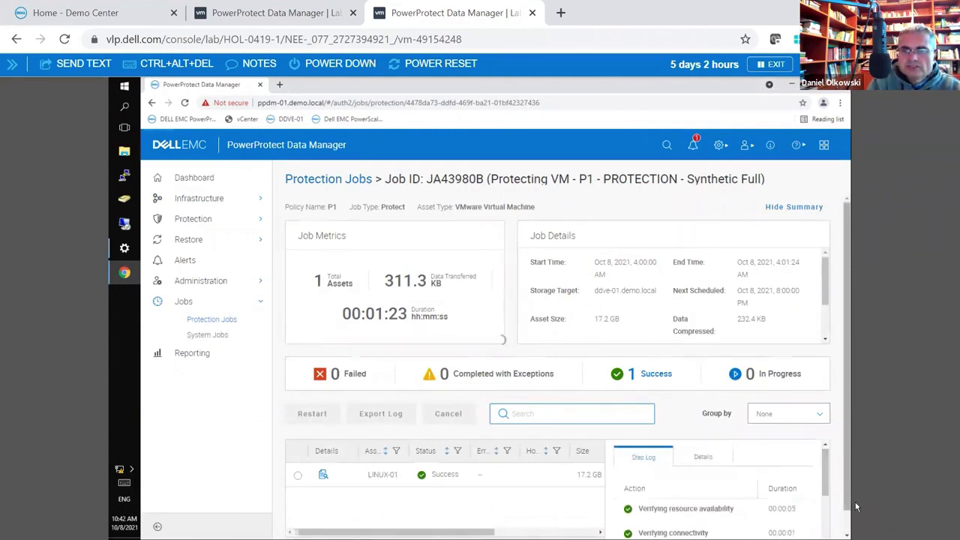
{"action": "scroll", "coordinate": [853, 469], "scroll_direction": "down", "scroll_amount": 1}
{"action": "left_click_drag", "start_coordinate": [643, 483], "coordinate": [782, 483]}
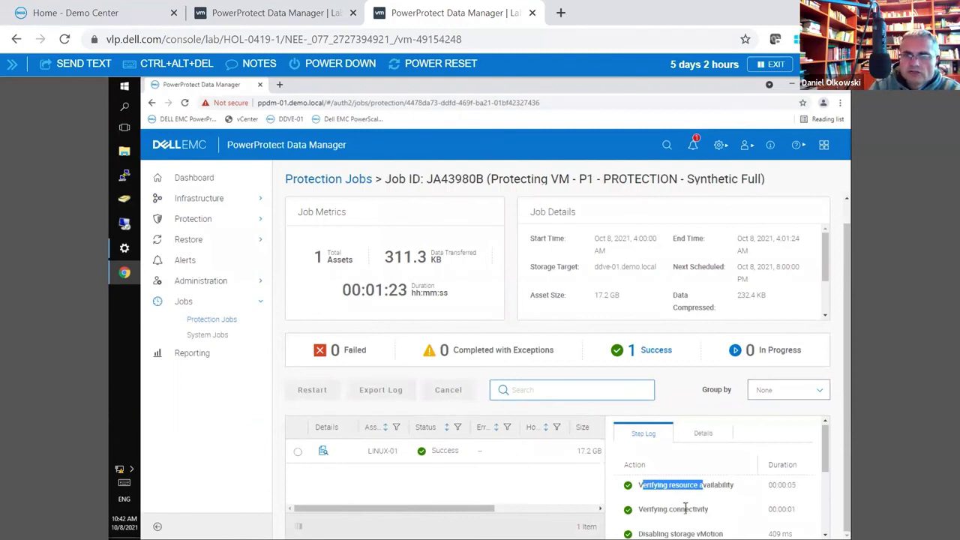
{"action": "left_click_drag", "start_coordinate": [686, 508], "coordinate": [670, 508]}
{"action": "scroll", "coordinate": [750, 503], "scroll_direction": "down", "scroll_amount": 1}
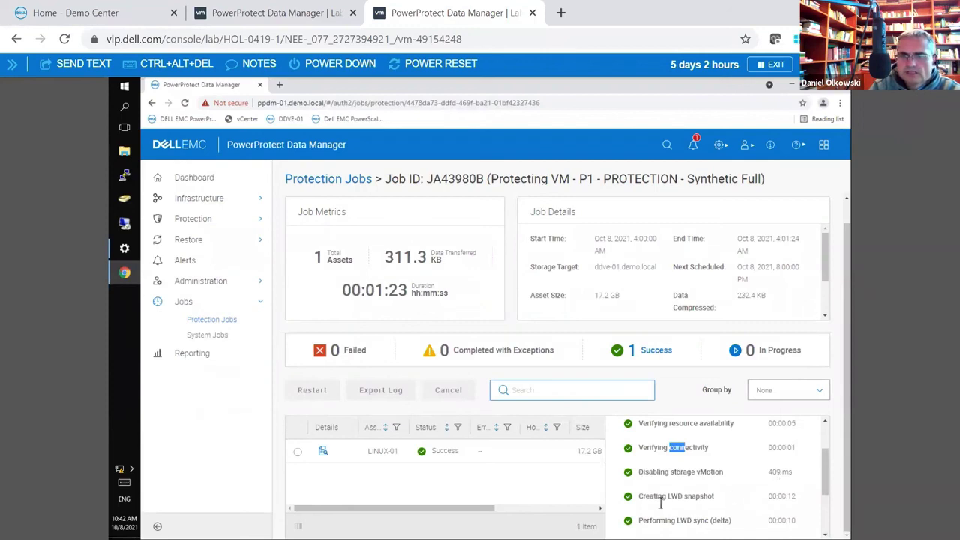
Examine the durations of the LWD snapshot creation, delta sync and snapshot retirement steps, and the LINUX-01 asset size
{"action": "left_click_drag", "start_coordinate": [640, 497], "coordinate": [703, 495]}
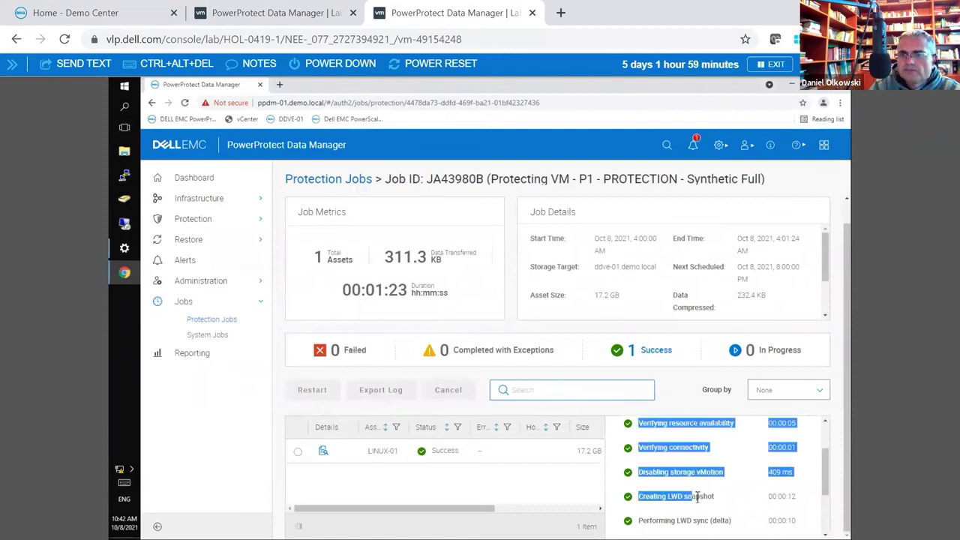
{"action": "left_click", "coordinate": [709, 496]}
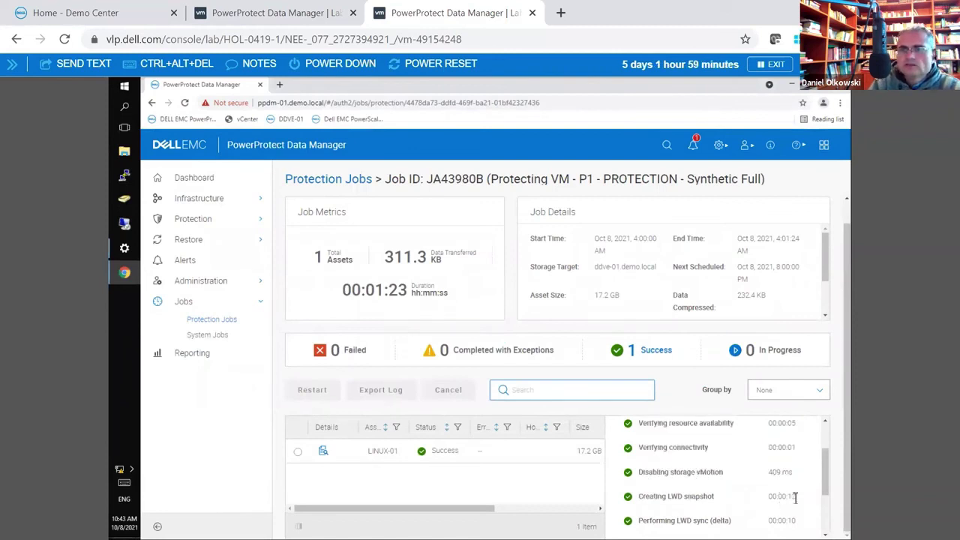
{"action": "left_click_drag", "start_coordinate": [786, 499], "coordinate": [796, 497]}
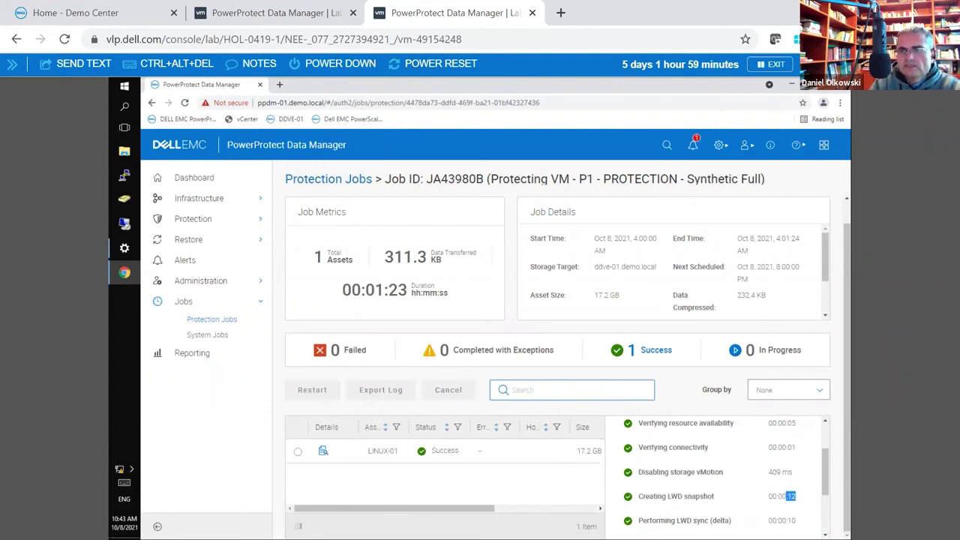
{"action": "scroll", "coordinate": [649, 517], "scroll_direction": "down", "scroll_amount": 1}
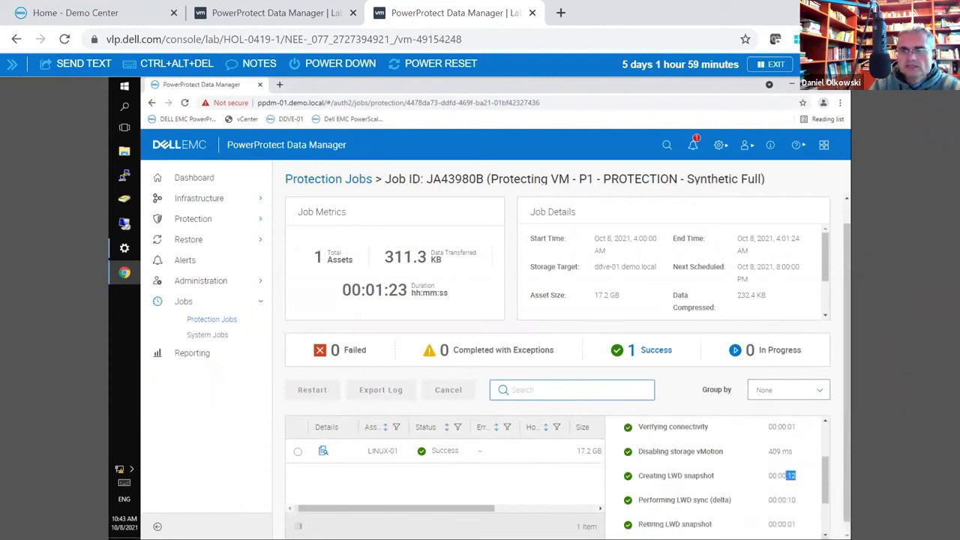
{"action": "left_click_drag", "start_coordinate": [648, 522], "coordinate": [678, 524]}
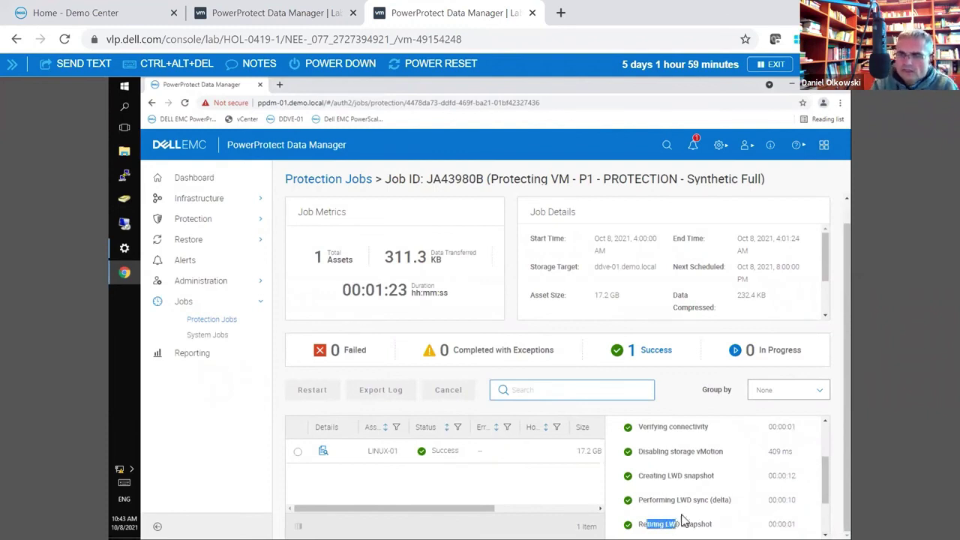
{"action": "left_click", "coordinate": [682, 520]}
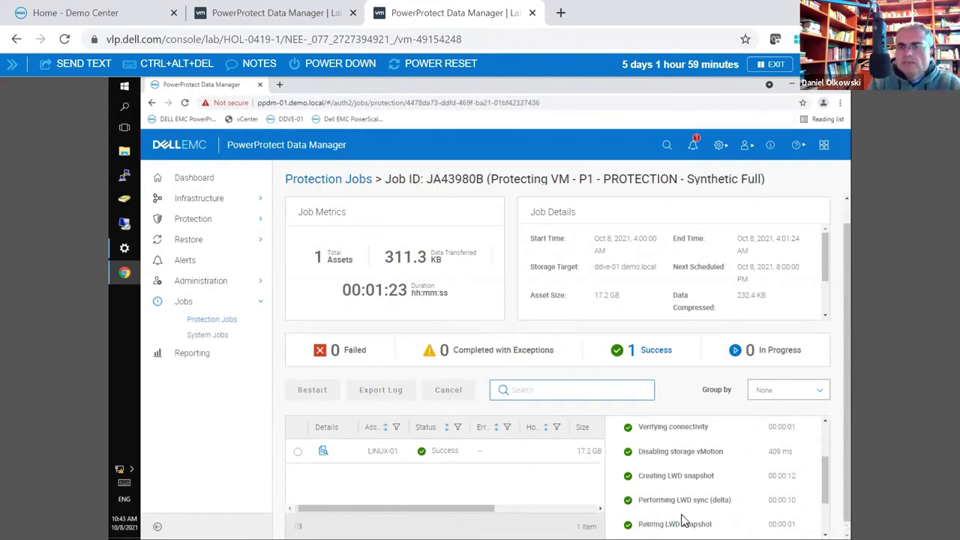
{"action": "left_click_drag", "start_coordinate": [787, 474], "coordinate": [802, 523]}
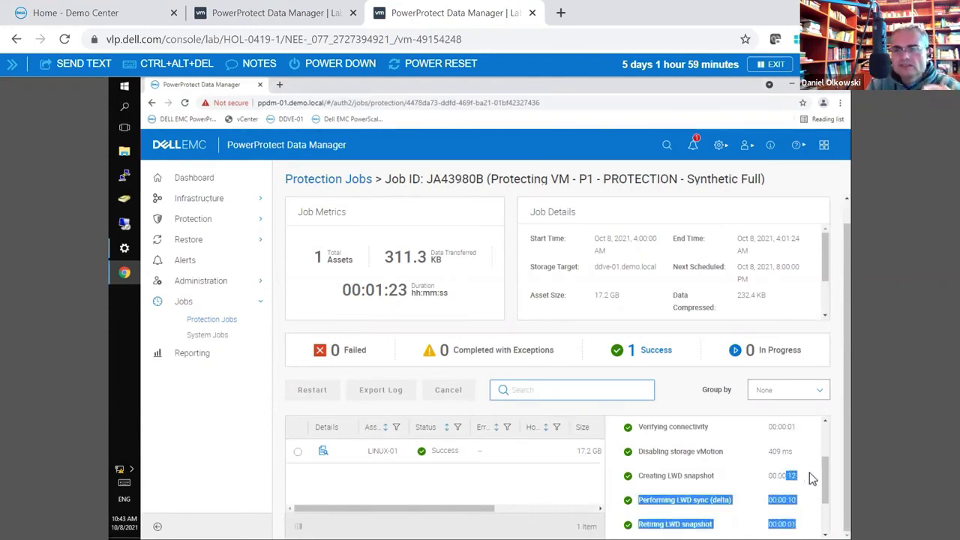
{"action": "double_click", "coordinate": [584, 451]}
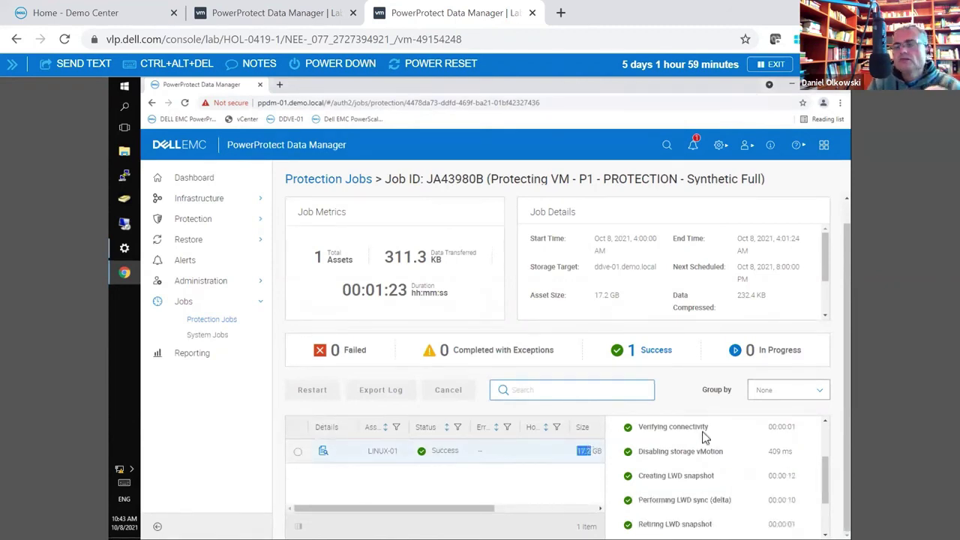